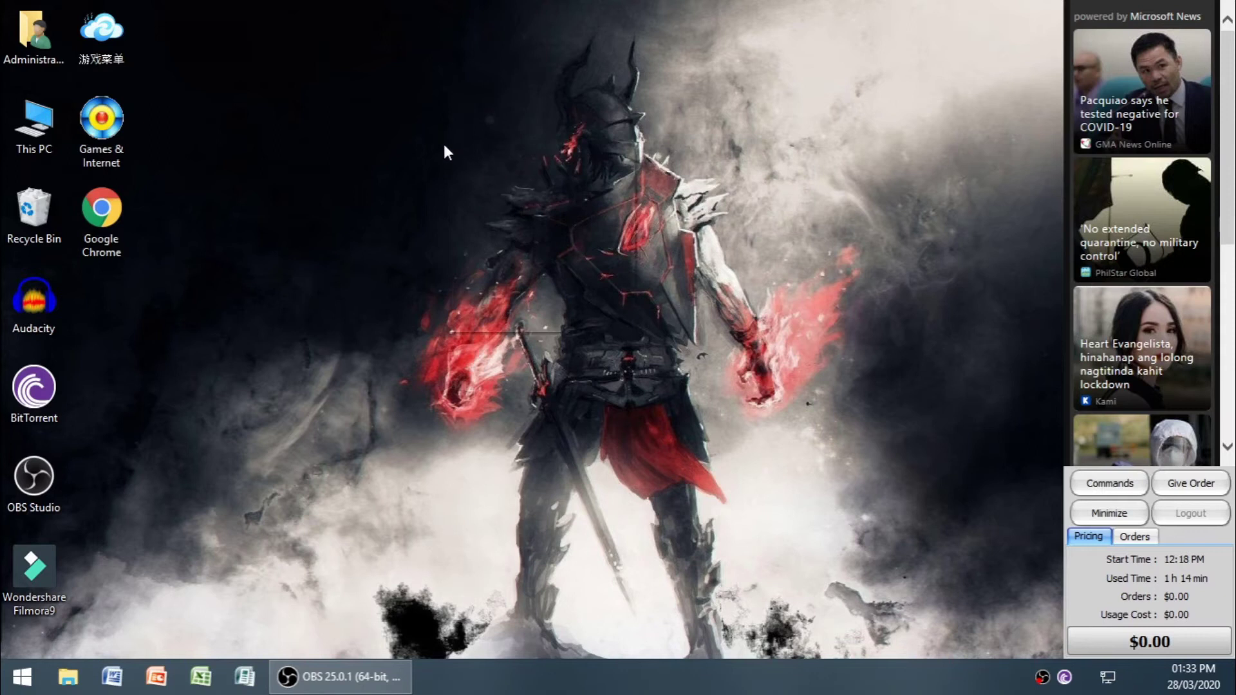
click(473, 224)
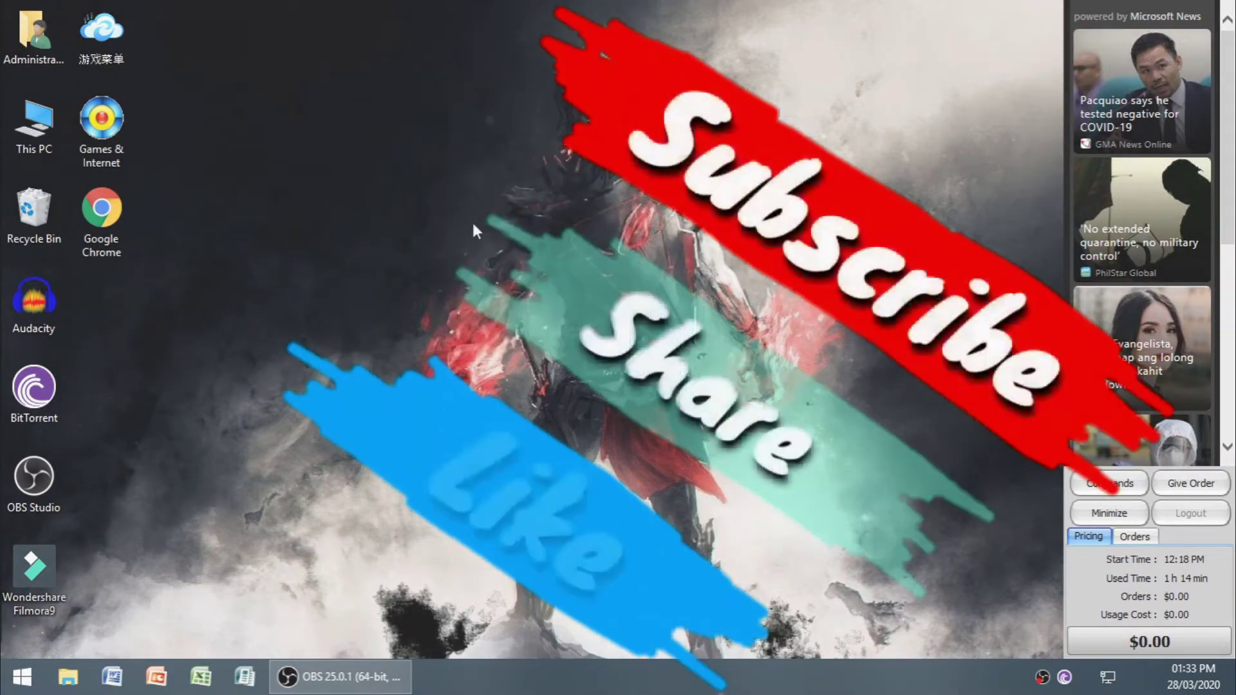
right_click(437, 169)
click(473, 224)
right_click(451, 191)
click(480, 243)
right_click(467, 198)
click(495, 251)
right_click(373, 132)
click(419, 185)
right_click(405, 127)
click(439, 183)
right_click(424, 148)
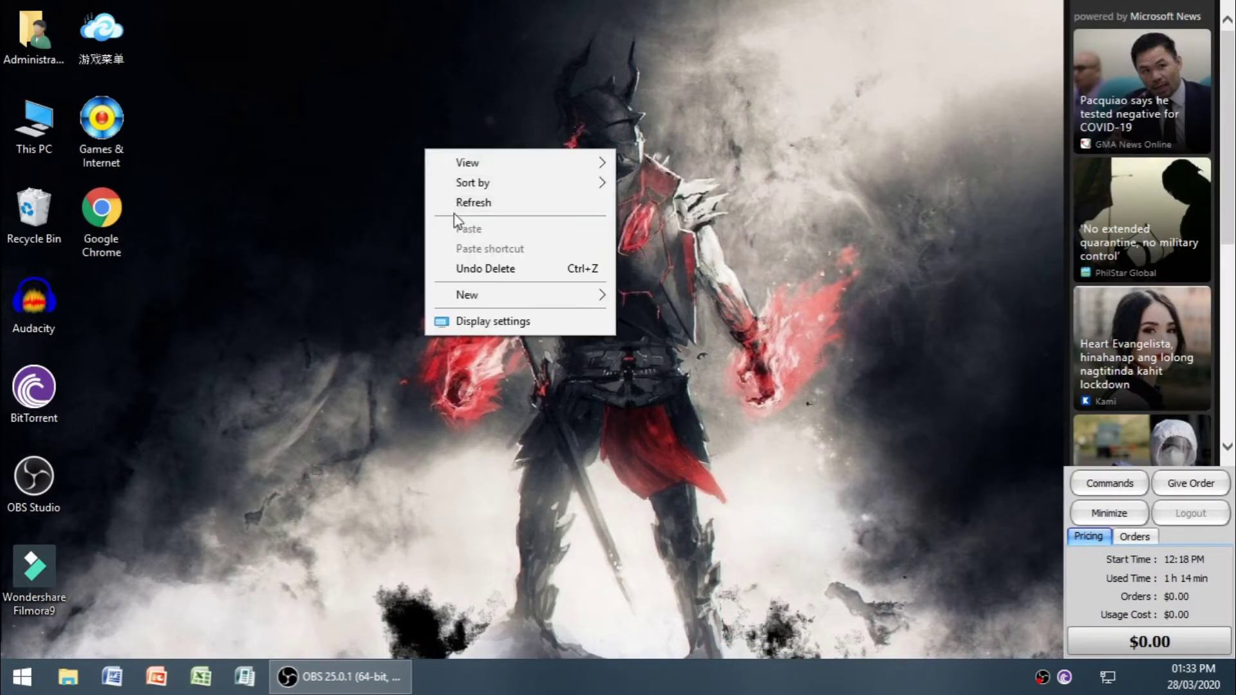
click(460, 203)
right_click(435, 180)
click(464, 235)
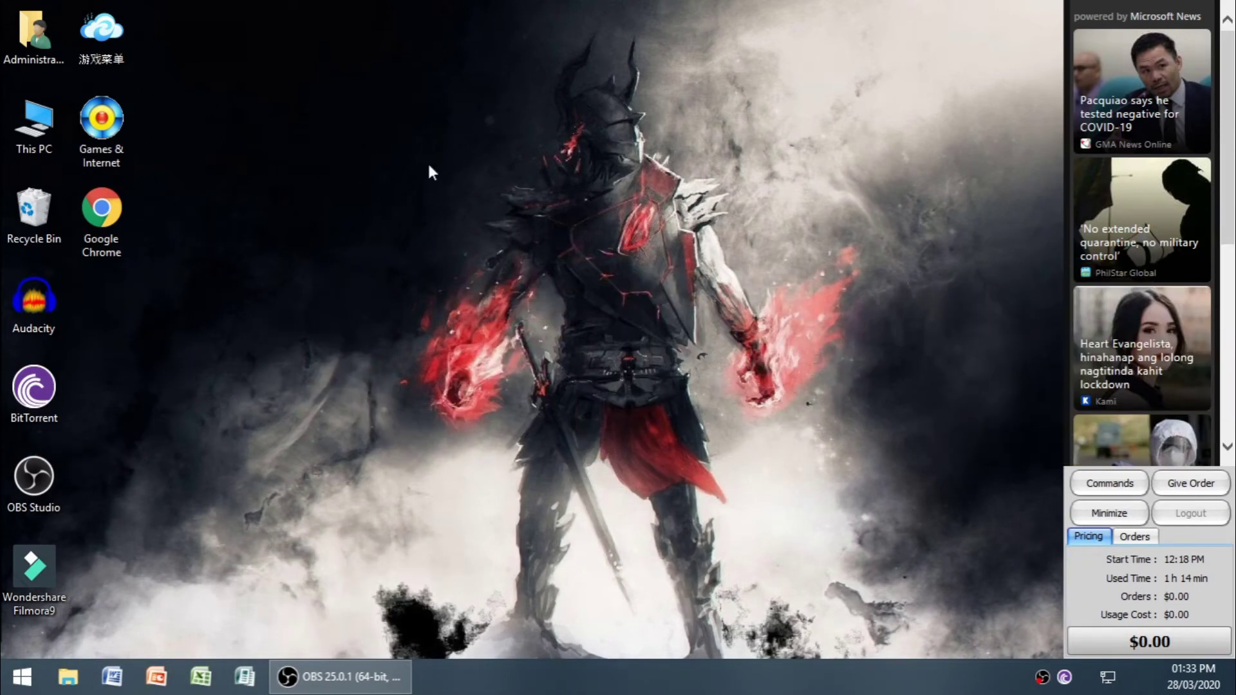
right_click(427, 161)
click(497, 216)
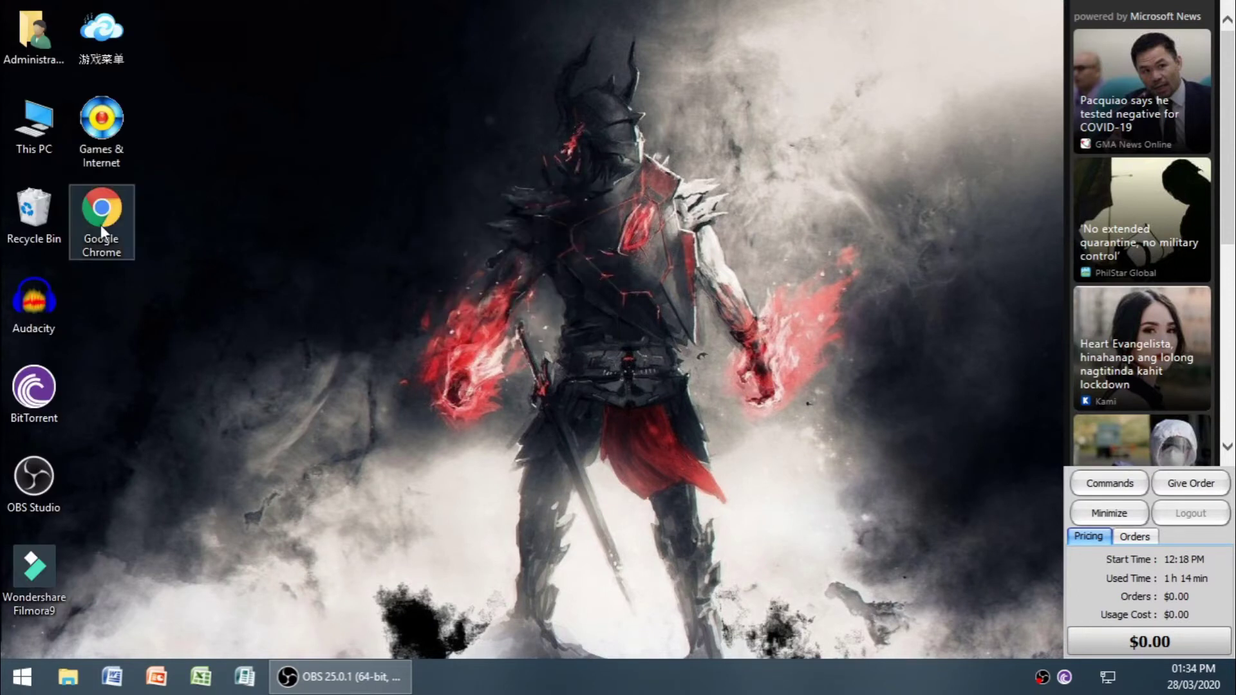
right_click(393, 178)
click(474, 240)
right_click(434, 164)
click(482, 215)
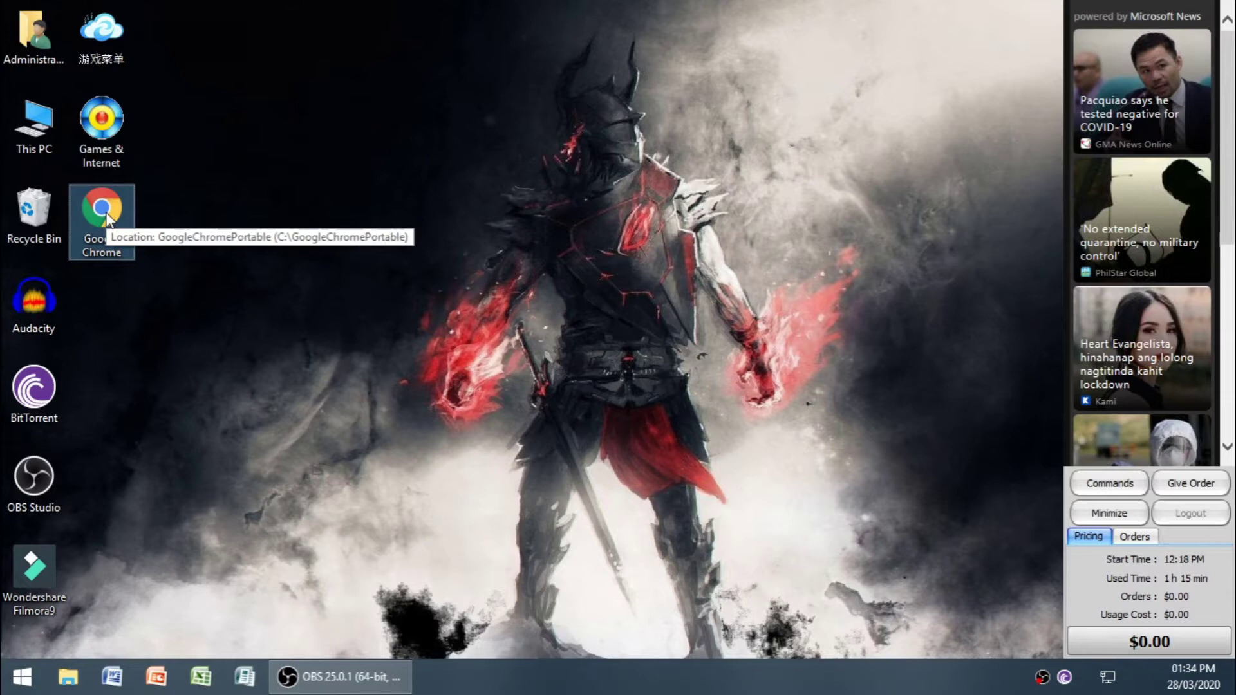
Step: Open Google Chrome and go to google.com
double_click(102, 209)
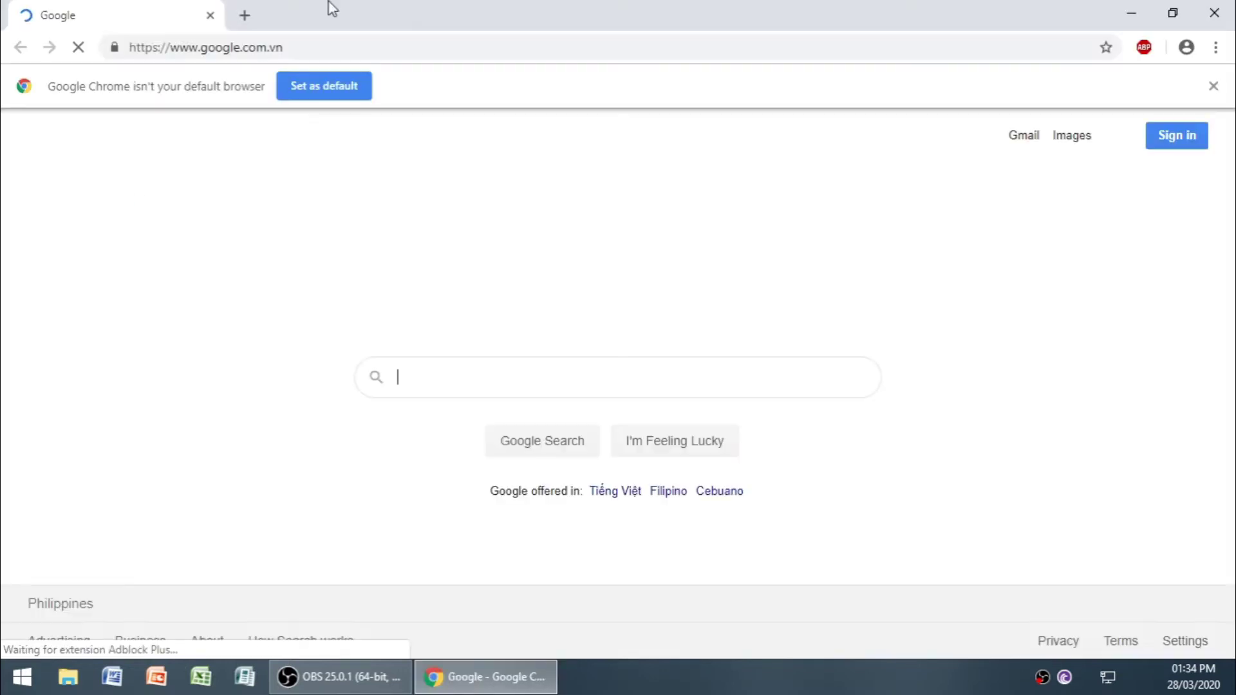
click(352, 47)
text(googl)
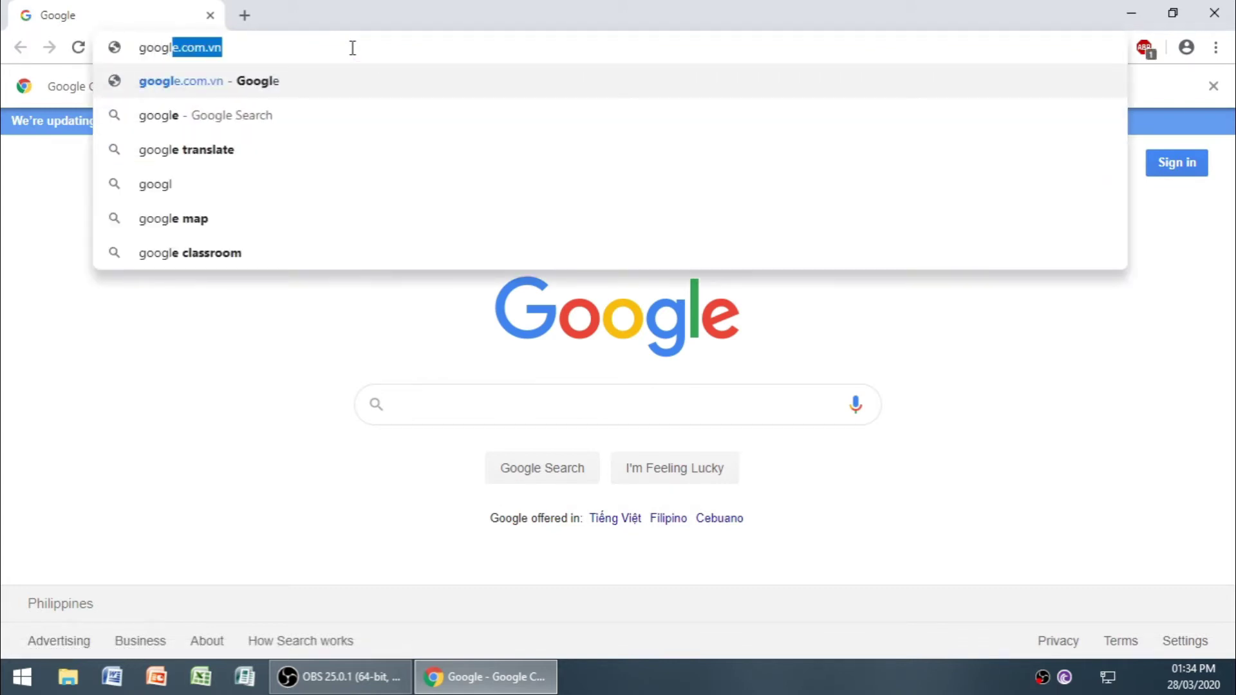
text(e.com)
key(Return)
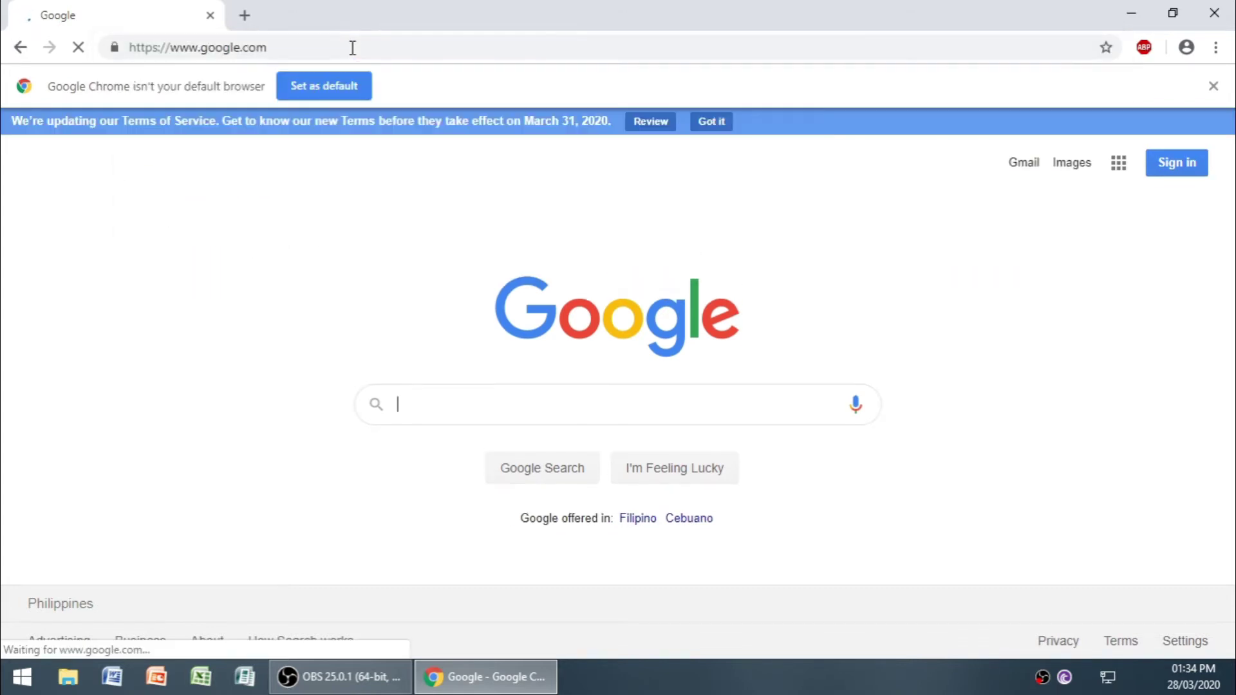
Step: Search Google for "virtual machine"
click(448, 410)
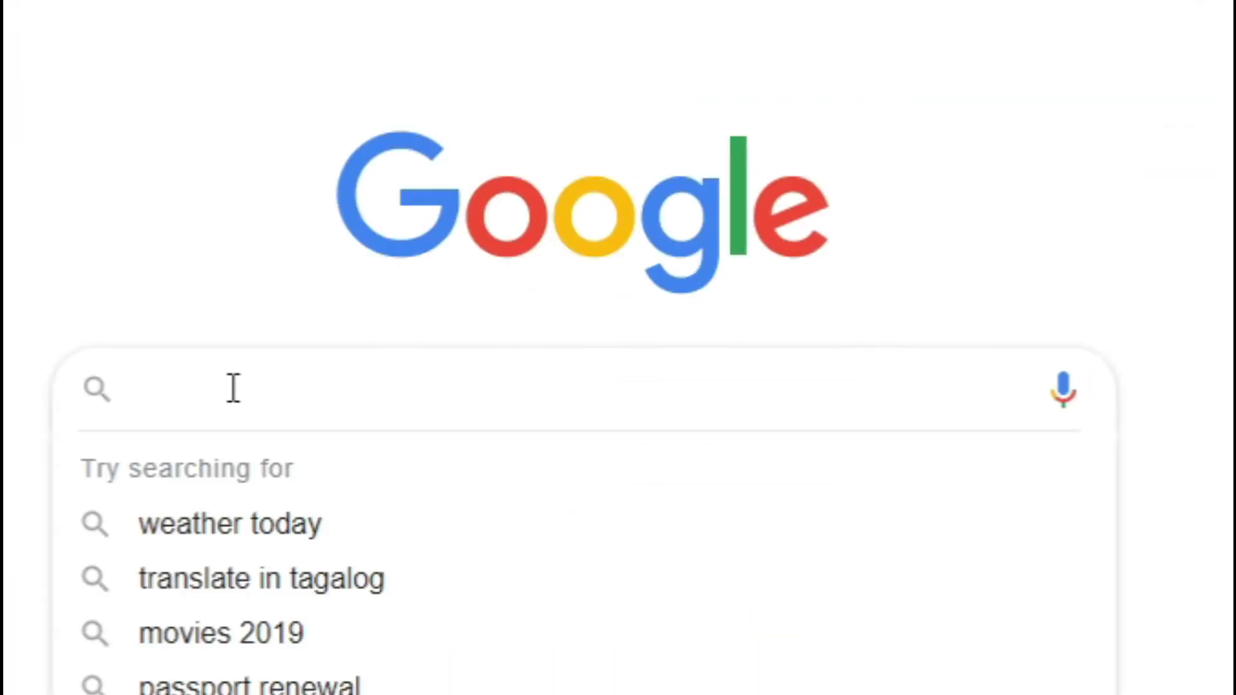
text(virtual)
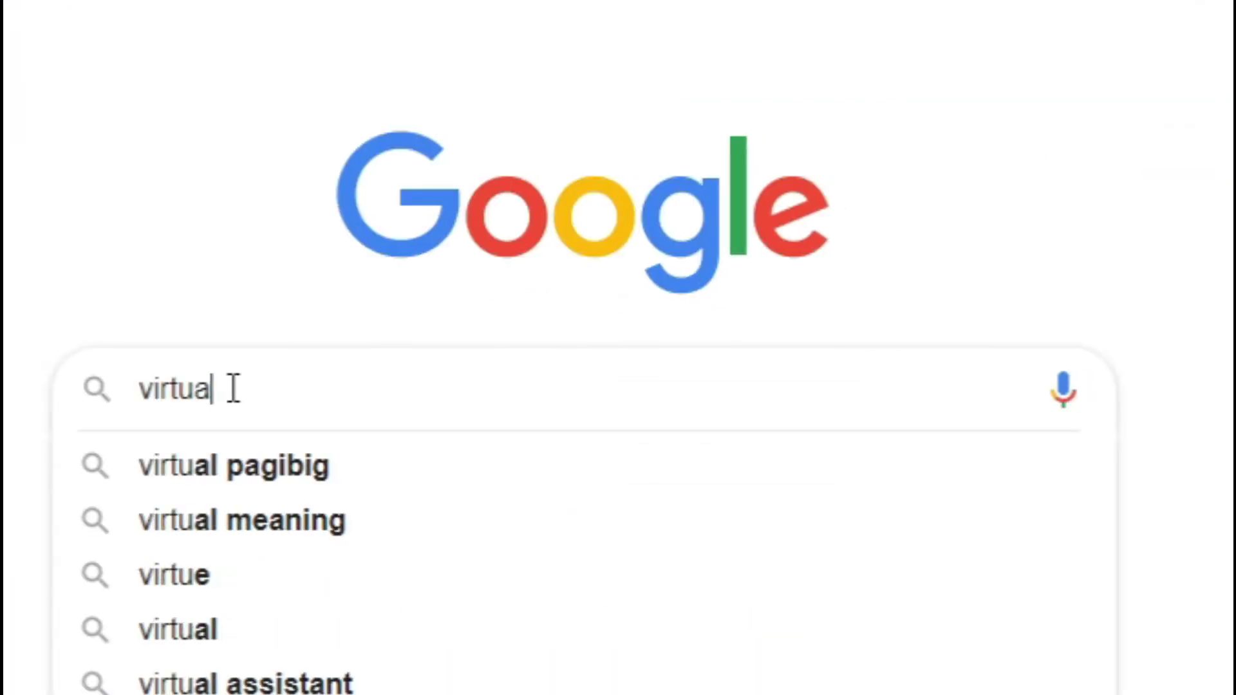
text( machine)
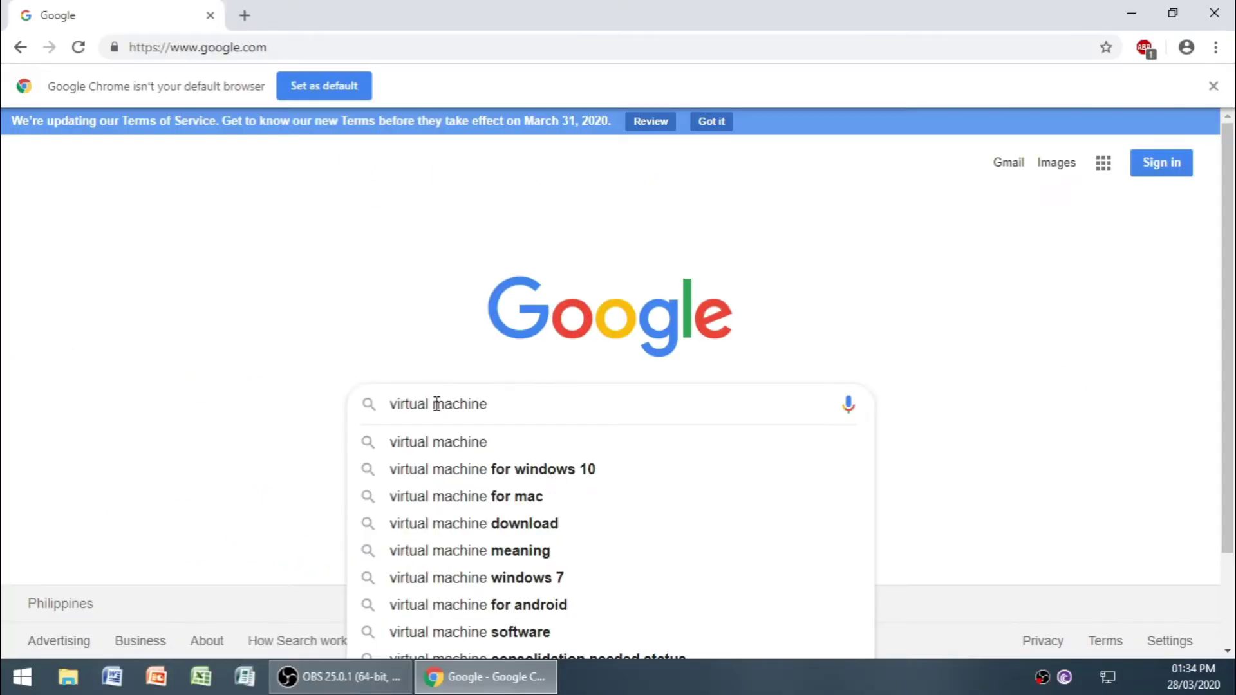
key(Down)
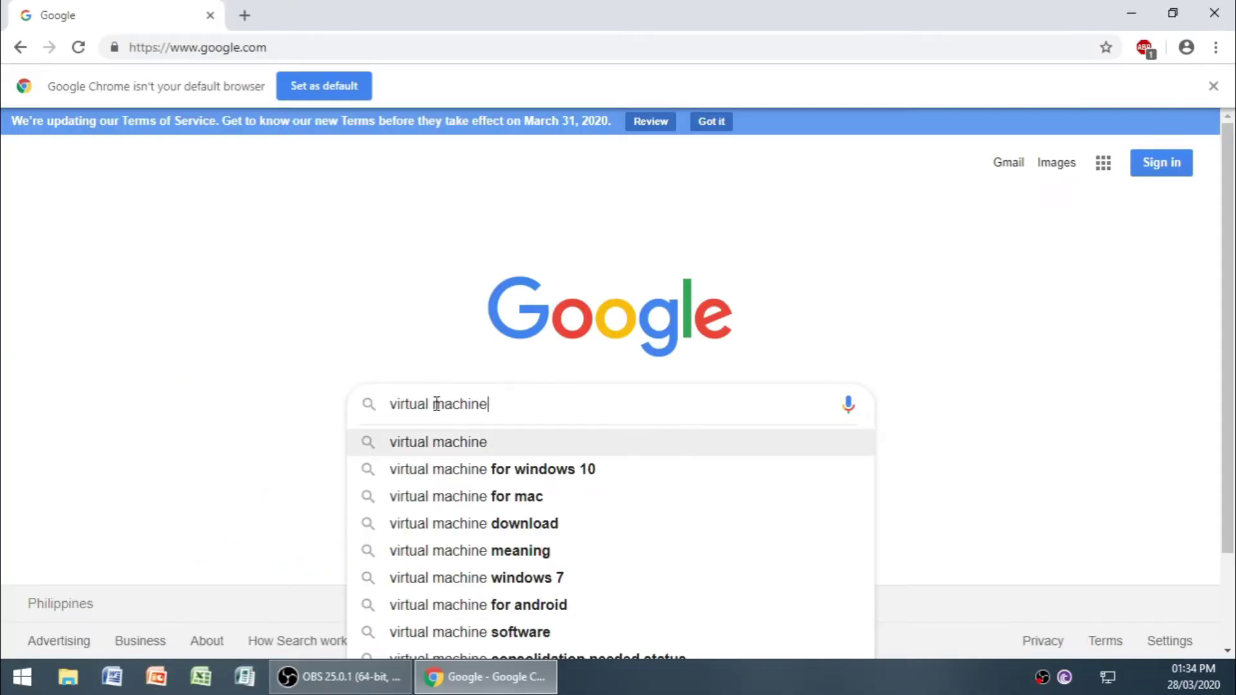
key(Return)
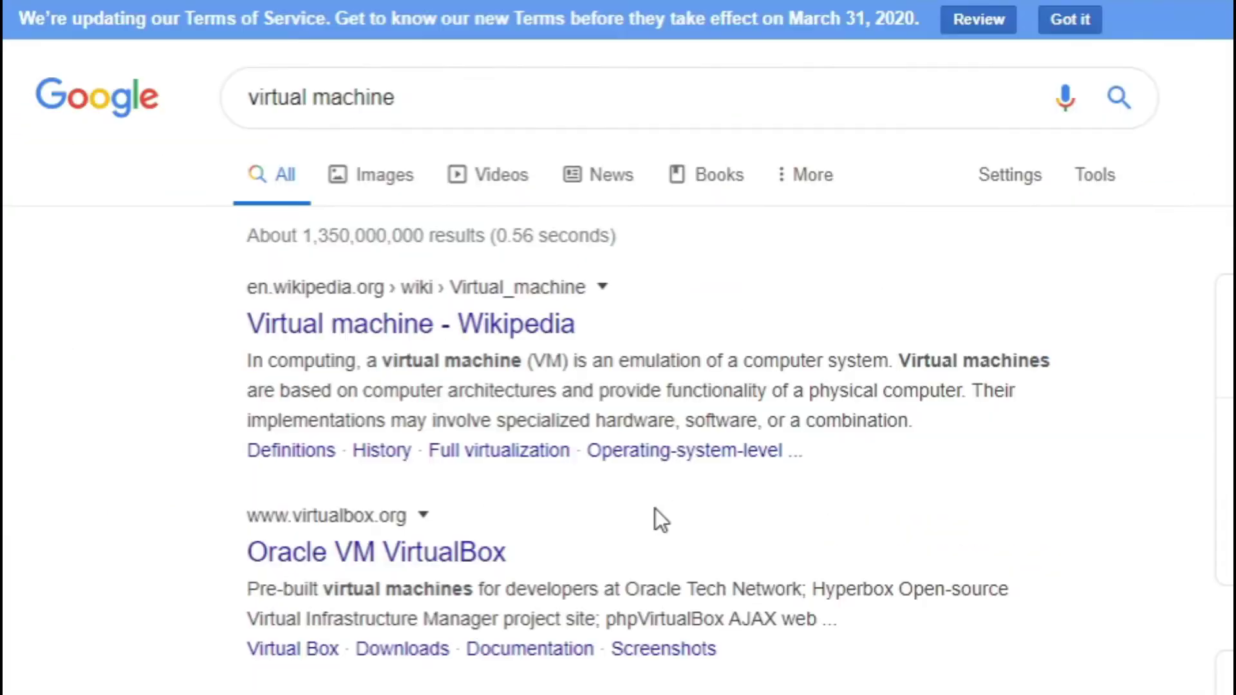
Step: Open the Oracle VM VirtualBox website, virtualbox.org, from the search results
scroll(621, 502, down, 4)
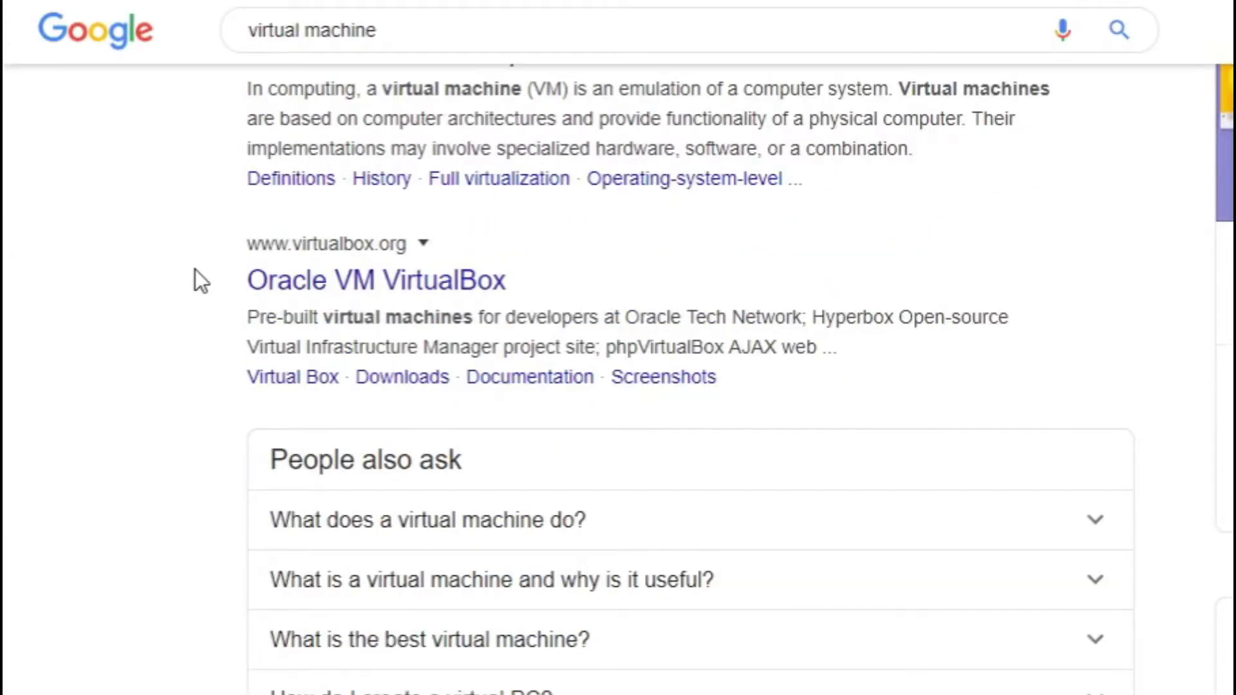
drag(211, 264, 151, 251)
click(130, 288)
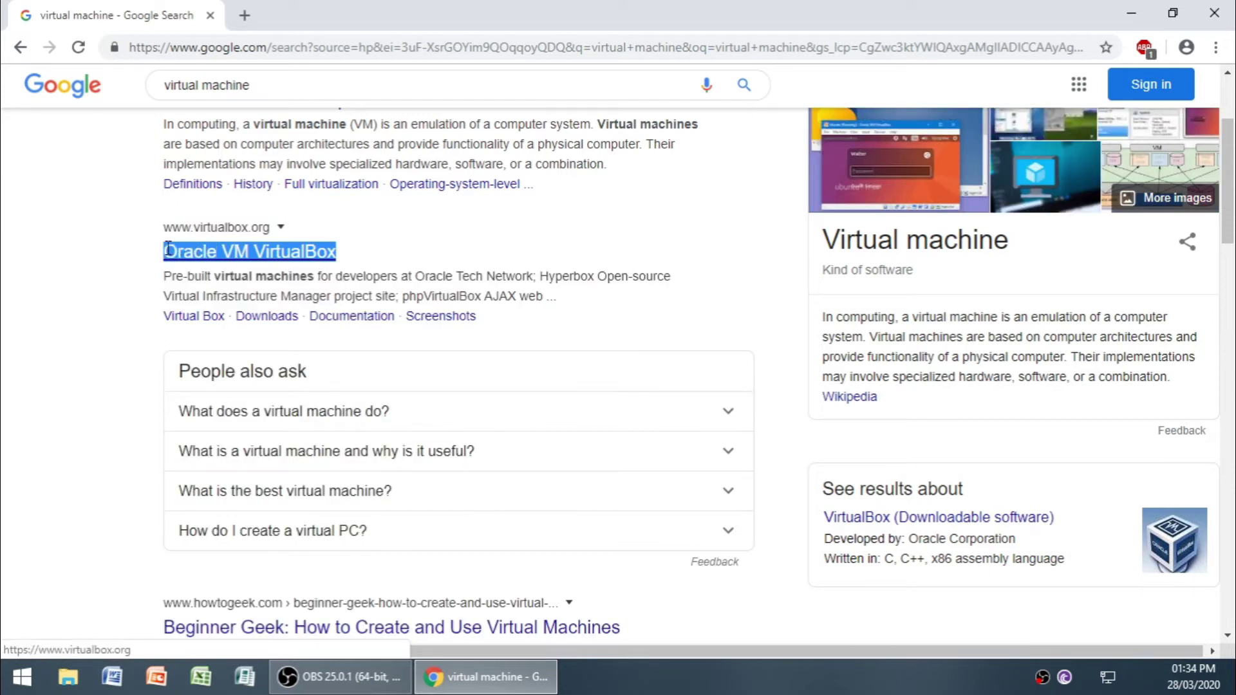
click(126, 254)
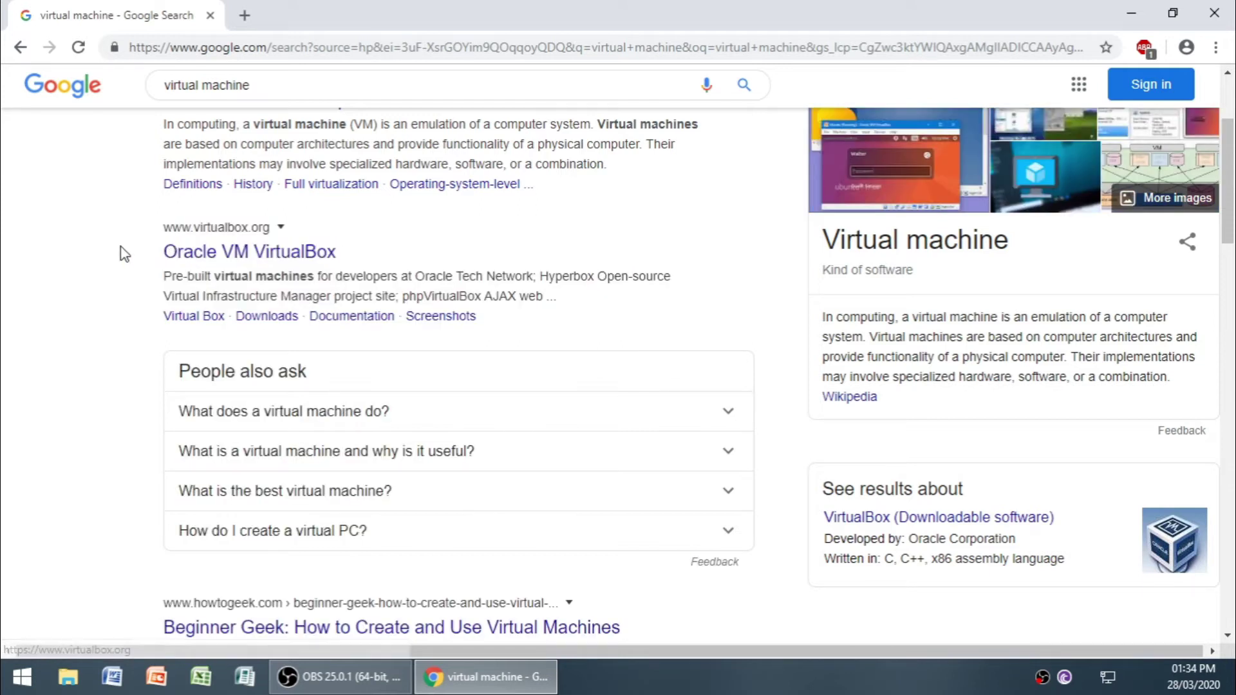
scroll(410, 253, up, 3)
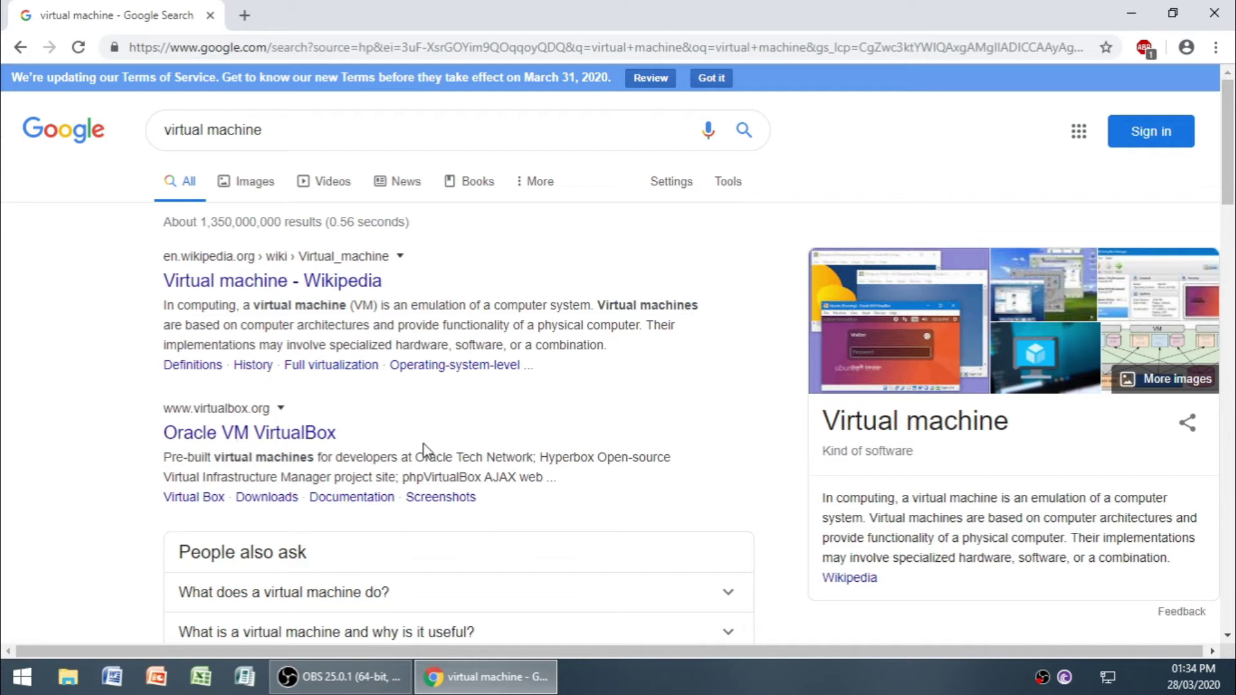
mouse_move(162, 410)
mouse_down()
mouse_move(276, 407)
mouse_move(157, 414)
mouse_up()
click(165, 426)
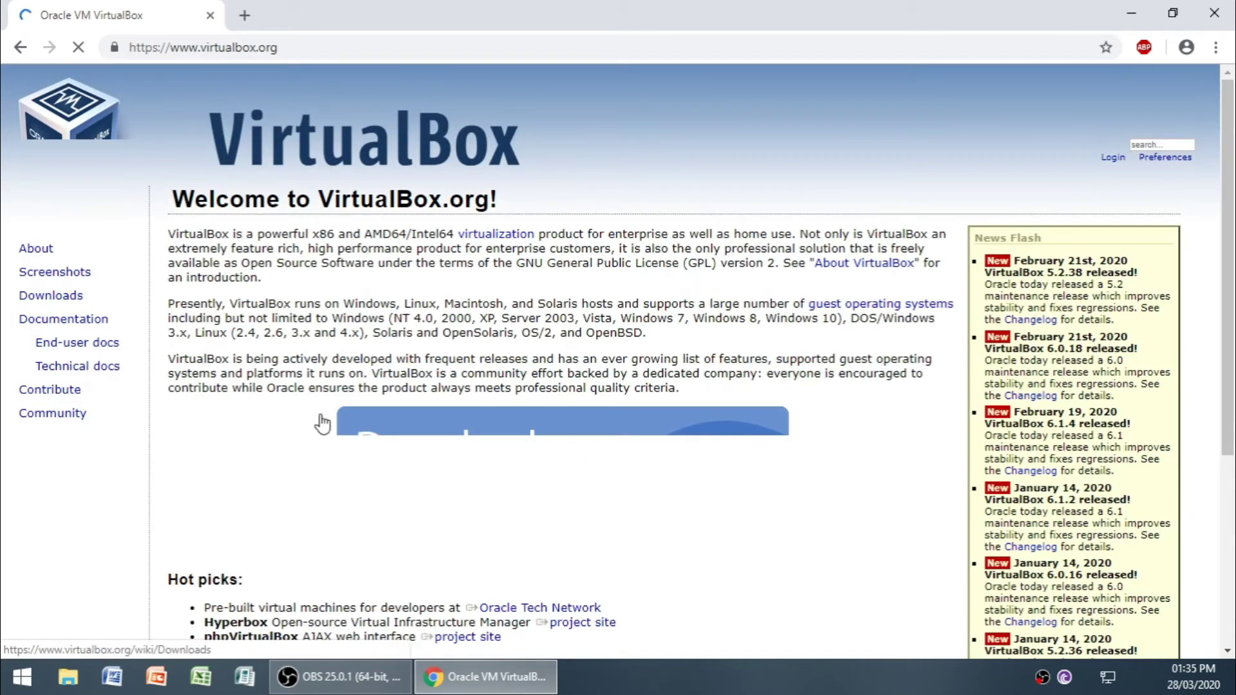
Step: Open the Downloads page of the VirtualBox website
double_click(52, 296)
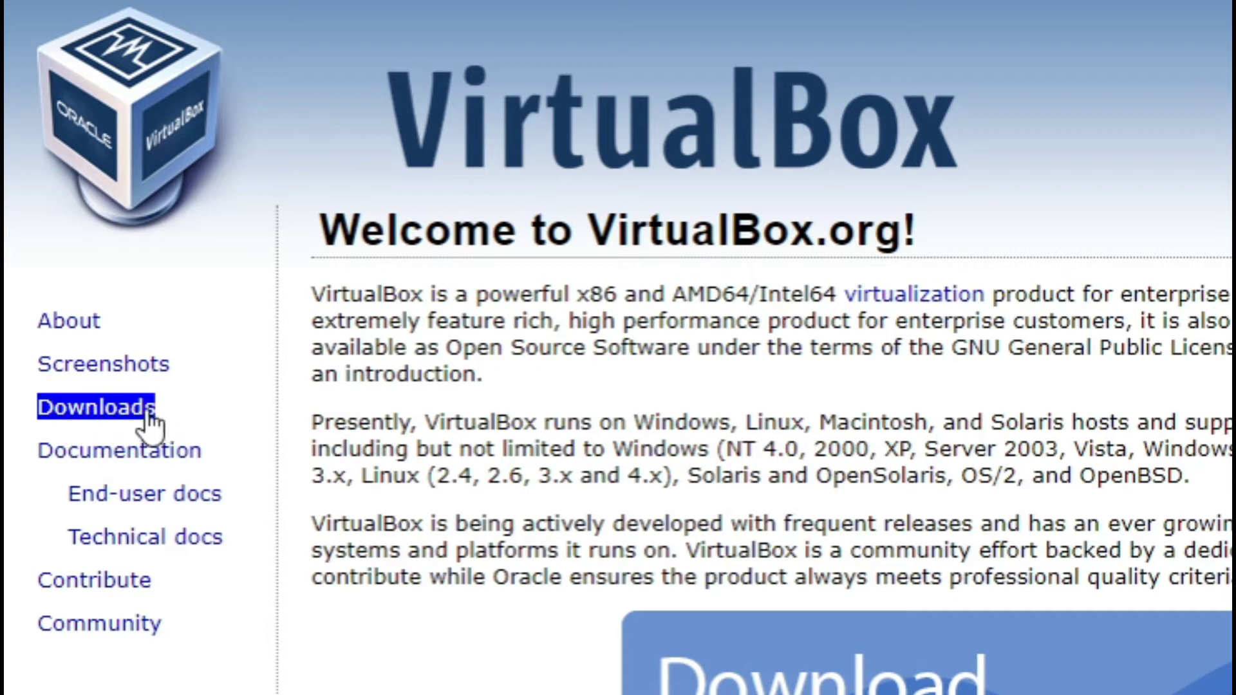
click(113, 410)
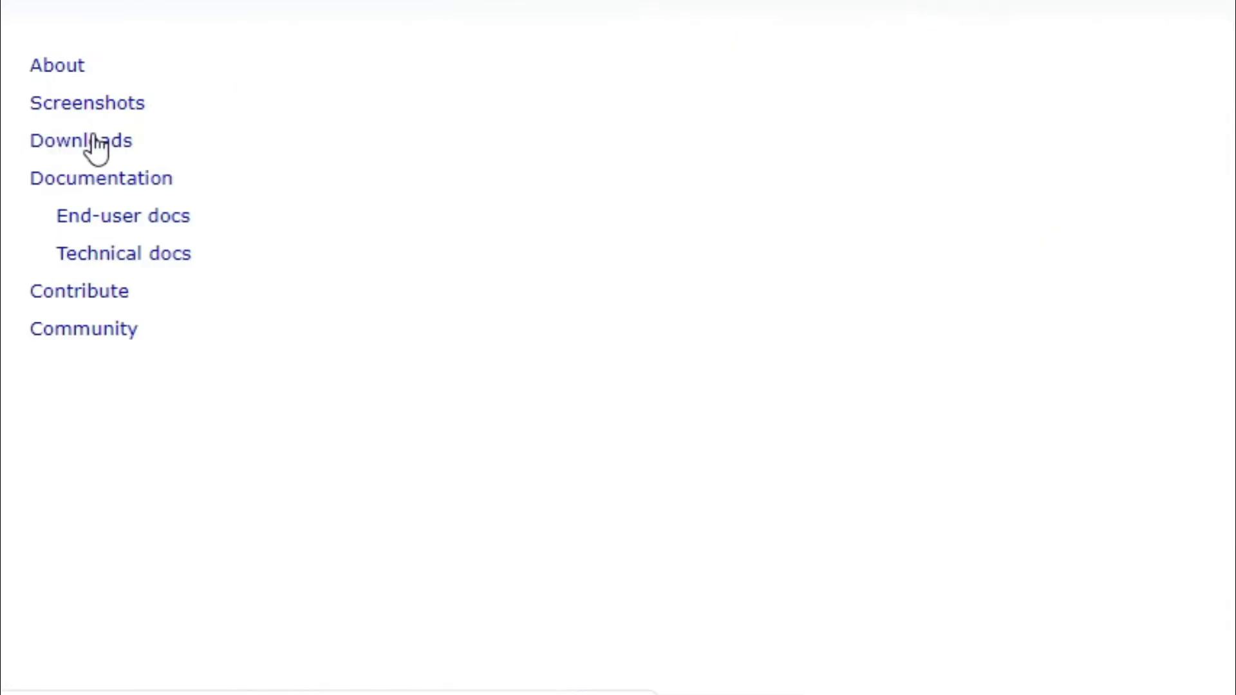
double_click(97, 140)
click(152, 149)
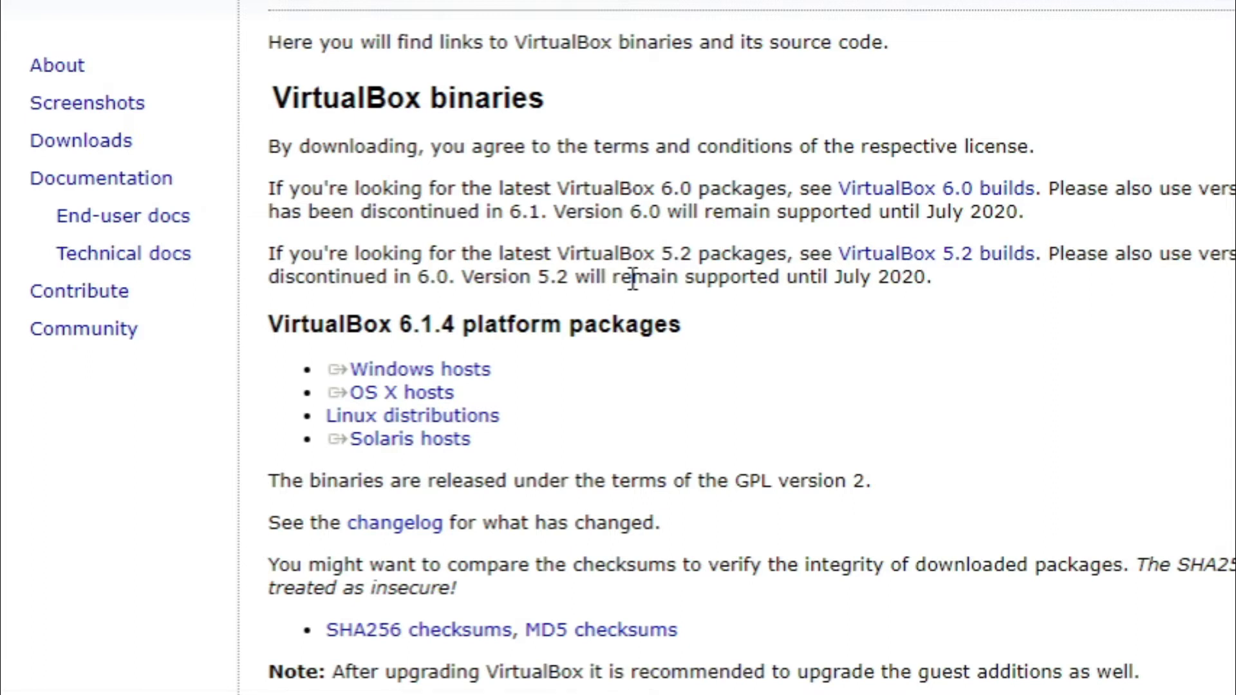
Step: Examine the VirtualBox 6.1.4 platform packages offered for Windows, OS X, Linux and Solaris
scroll(671, 285, down, 2)
double_click(465, 228)
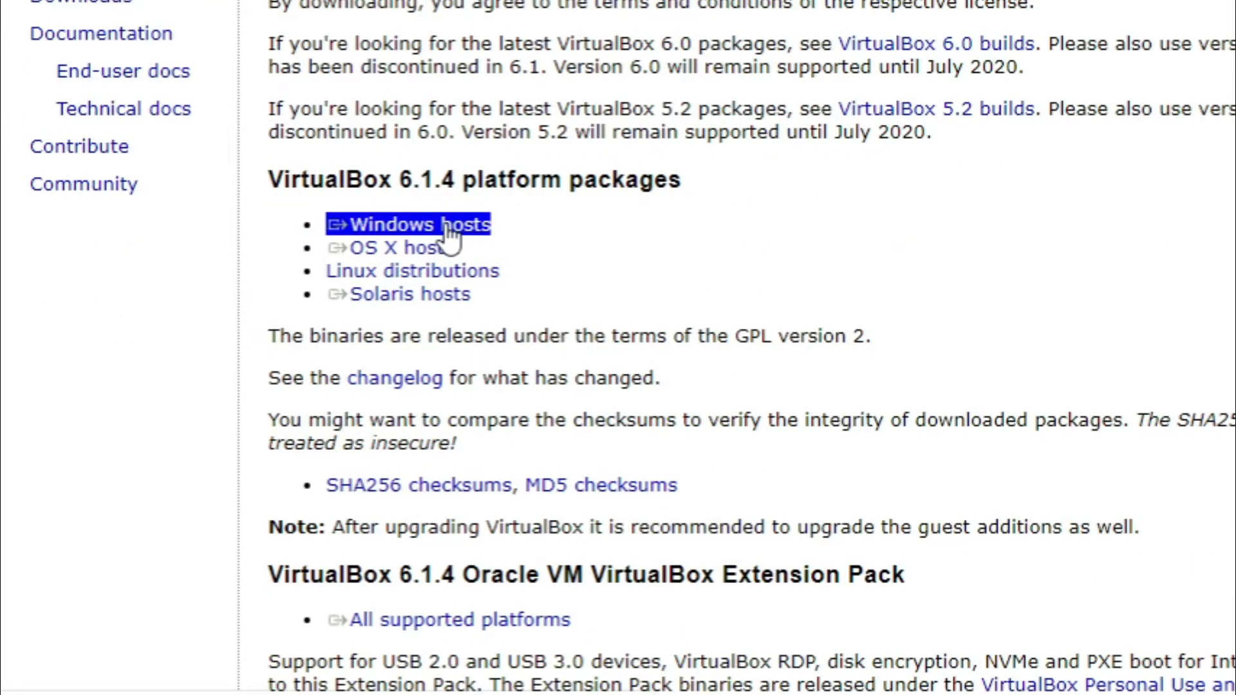
click(497, 232)
triple_click(380, 249)
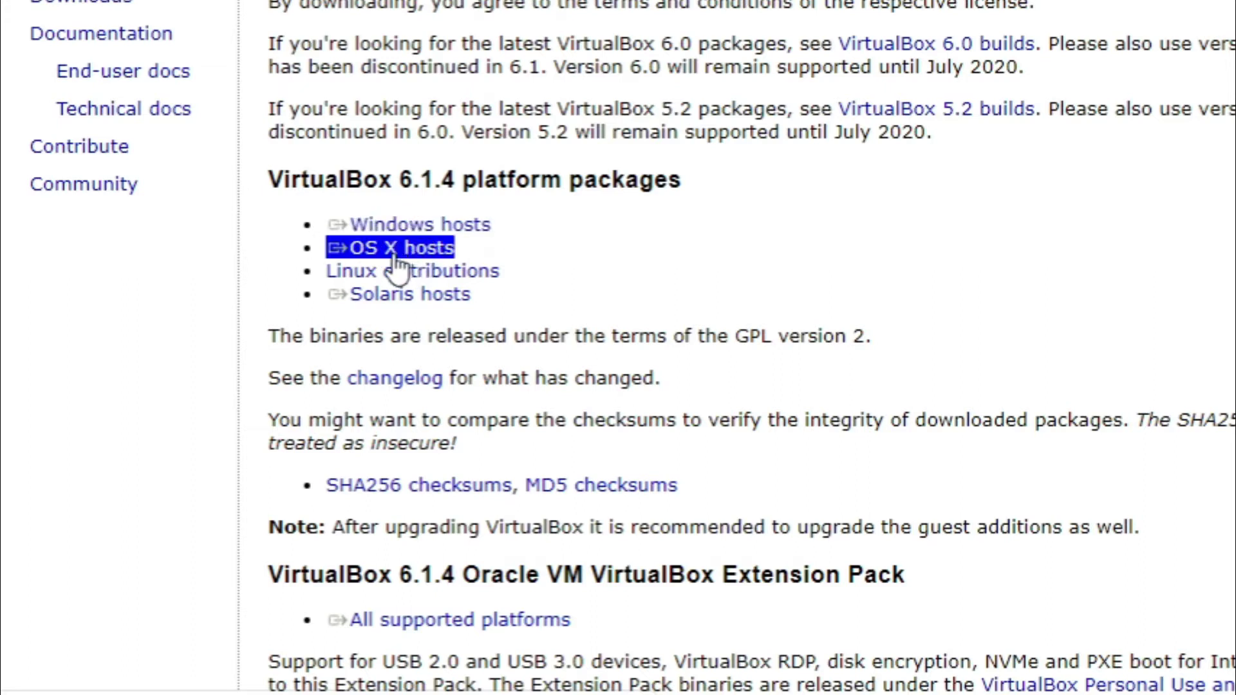
triple_click(401, 270)
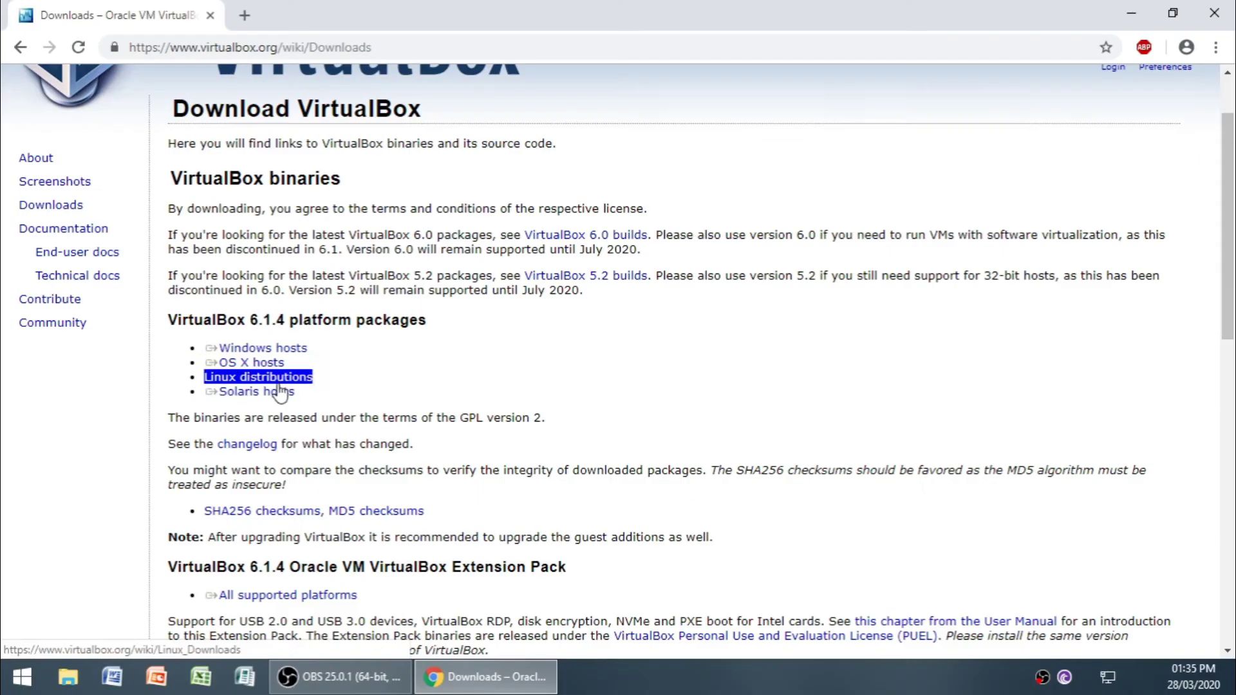
triple_click(437, 295)
triple_click(266, 377)
triple_click(266, 363)
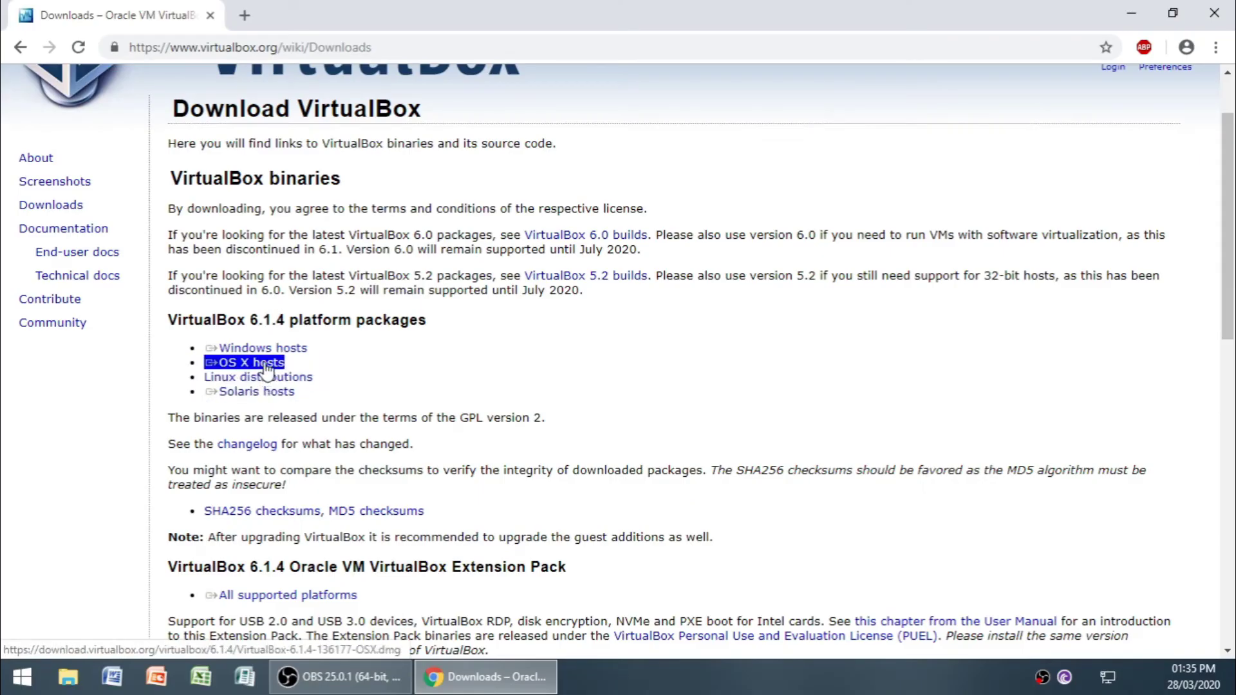
triple_click(260, 393)
triple_click(261, 377)
triple_click(261, 363)
triple_click(260, 379)
triple_click(260, 391)
click(262, 364)
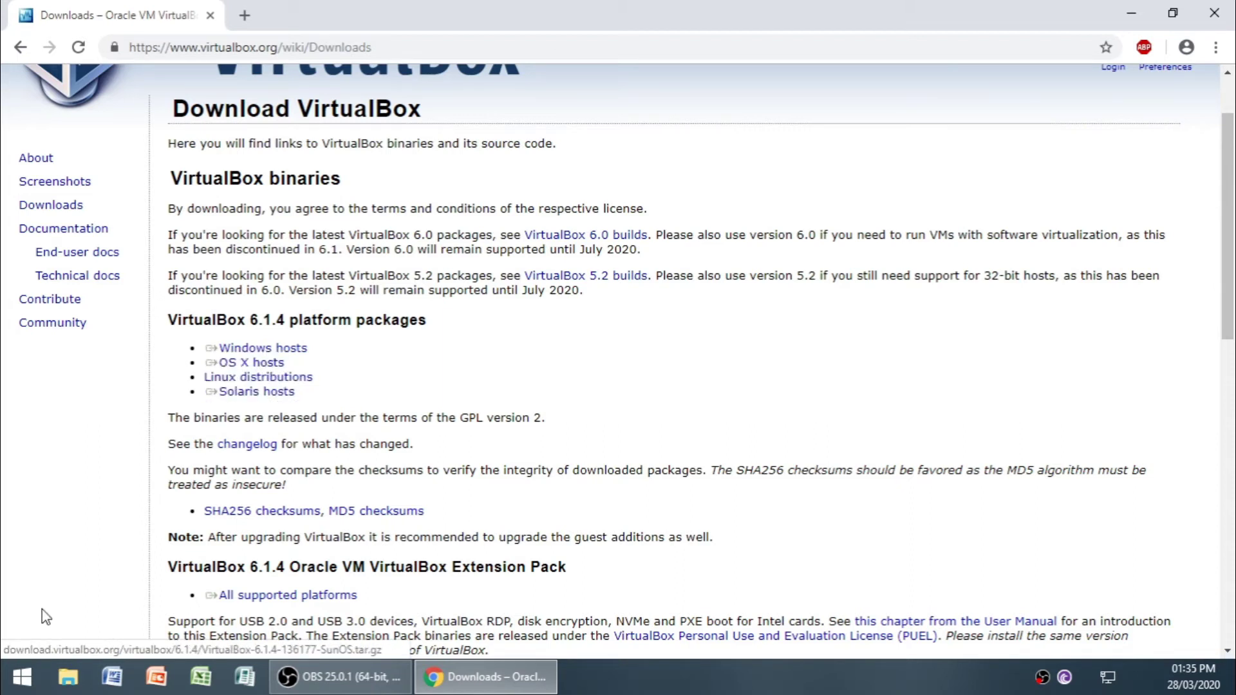
Step: Download the VirtualBox 6.1.4 package for Windows hosts and check its progress in the browser's downloads list
triple_click(287, 365)
triple_click(289, 351)
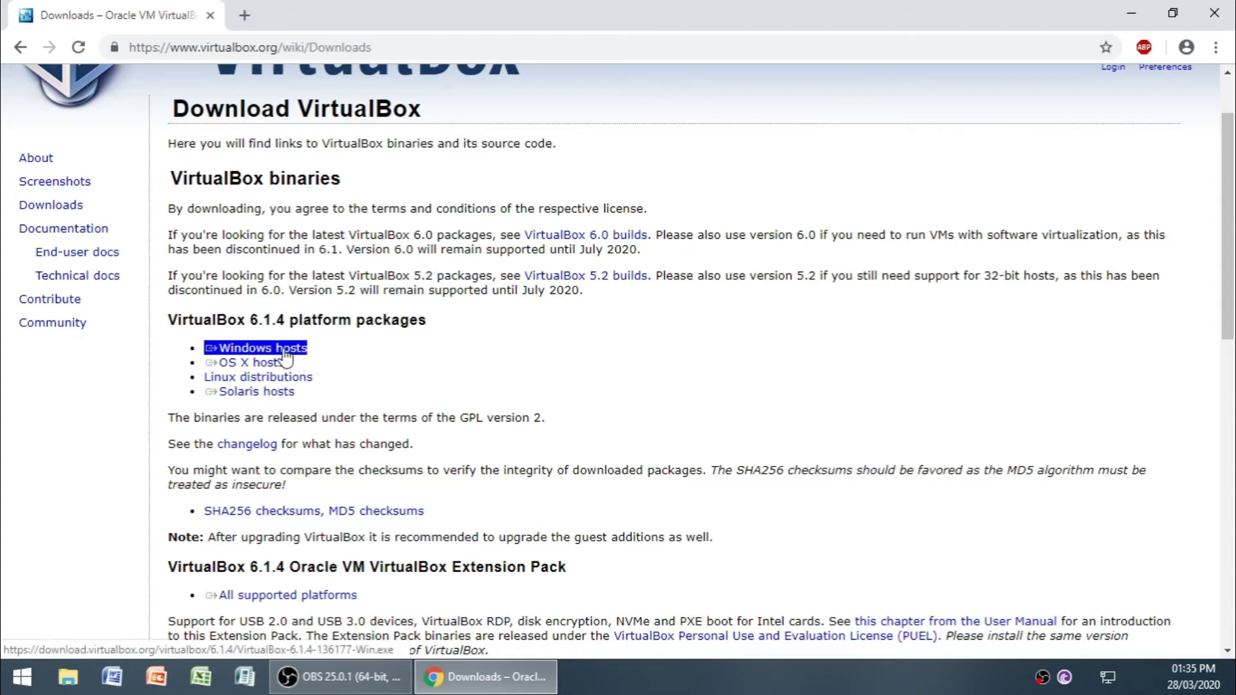
click(293, 352)
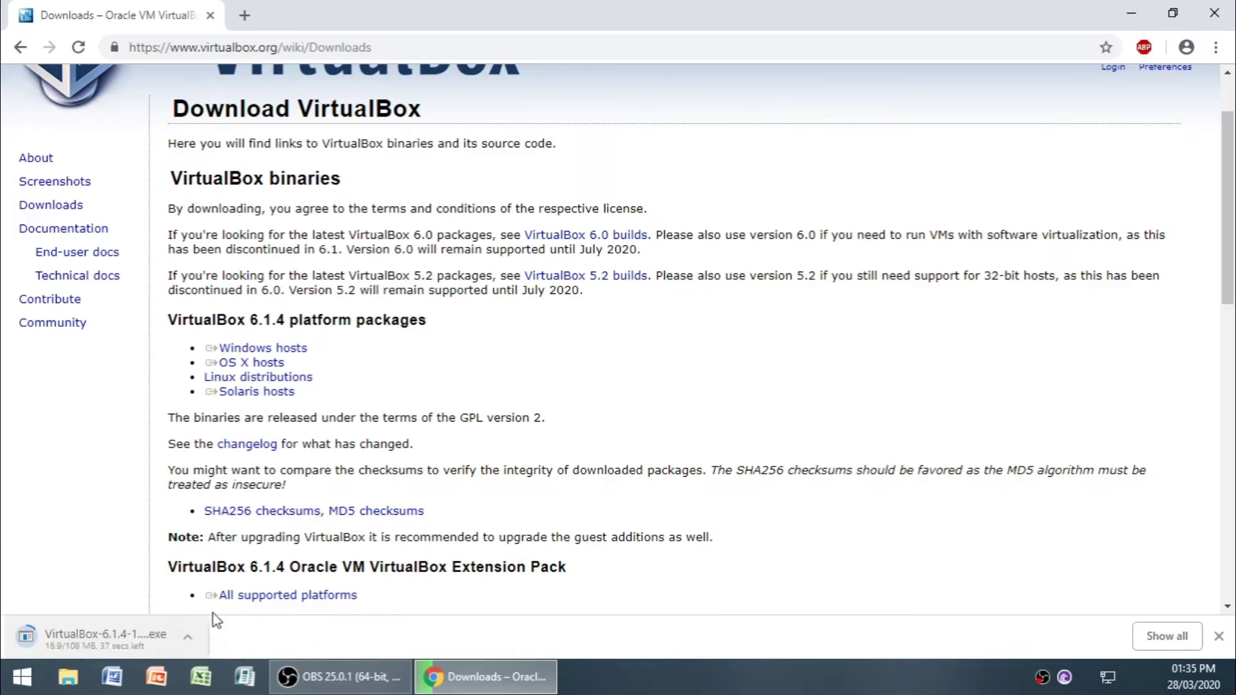
key(ctrl+j)
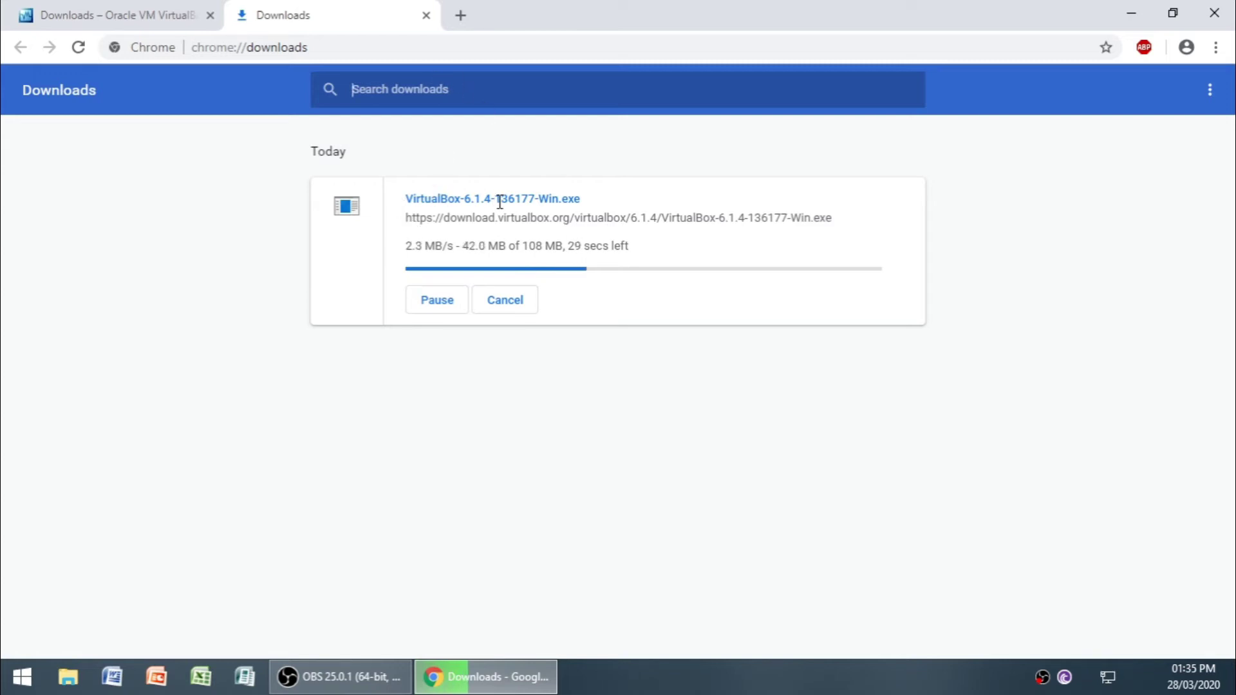
click(426, 15)
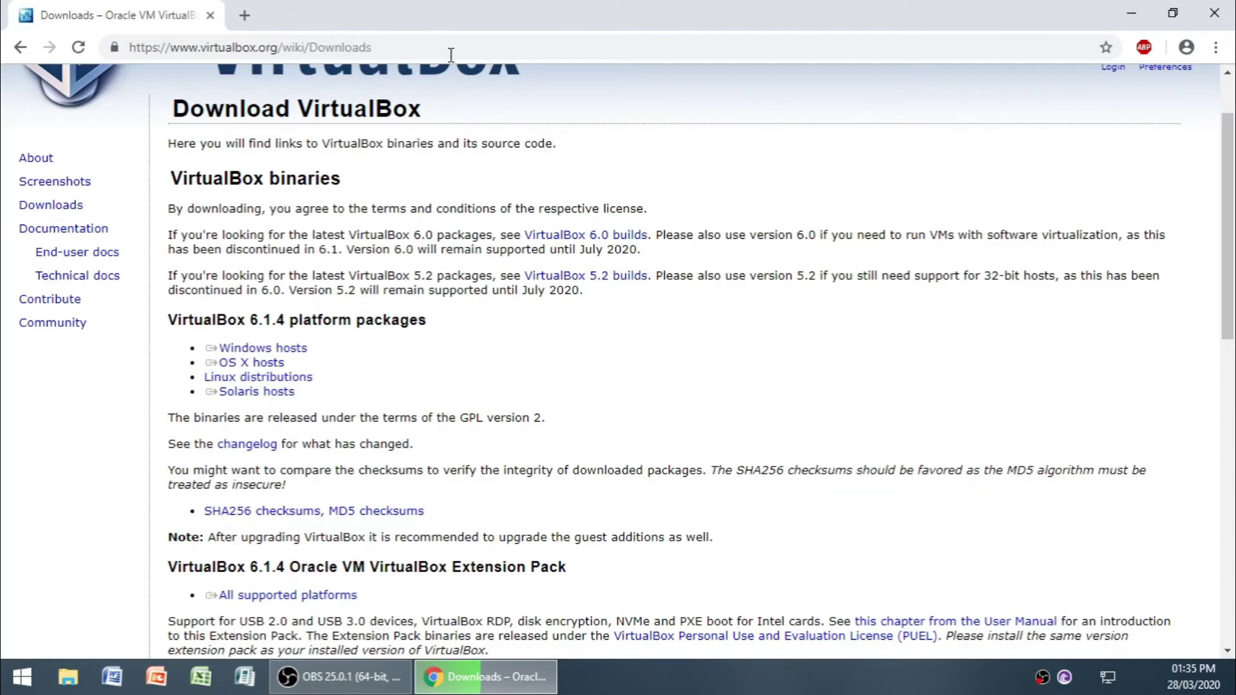
key(super+d)
right_click(455, 170)
click(513, 232)
right_click(521, 203)
click(550, 252)
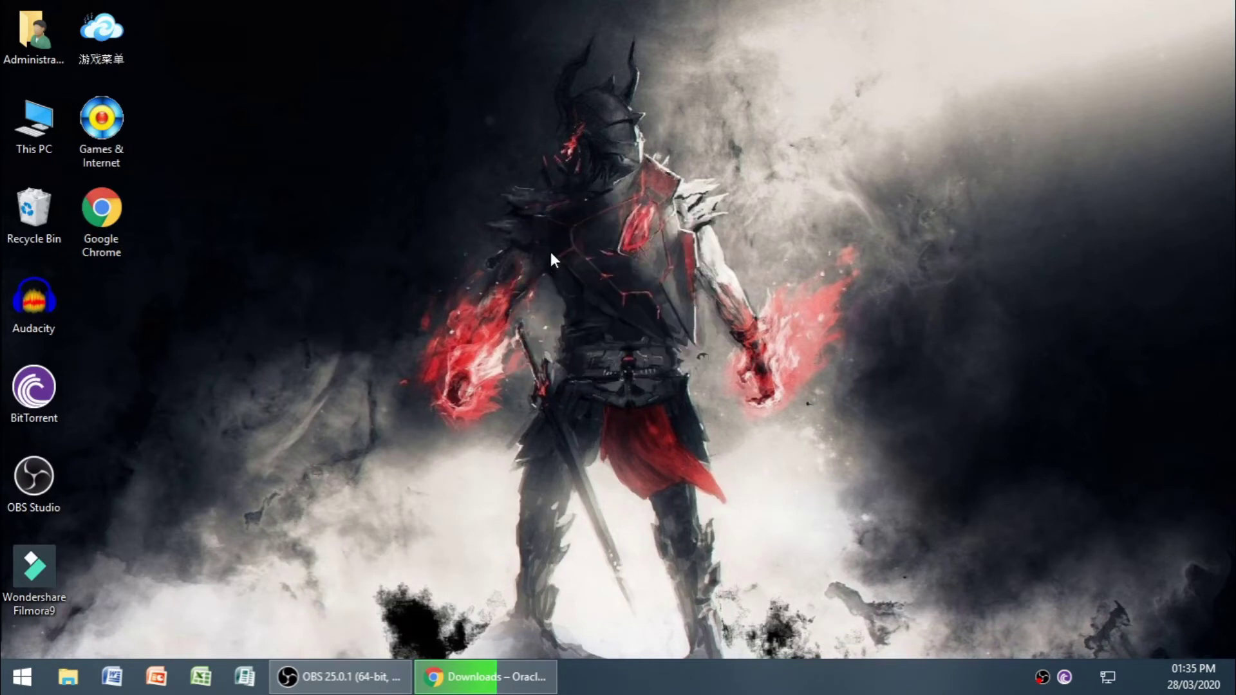
right_click(593, 261)
click(627, 318)
click(501, 686)
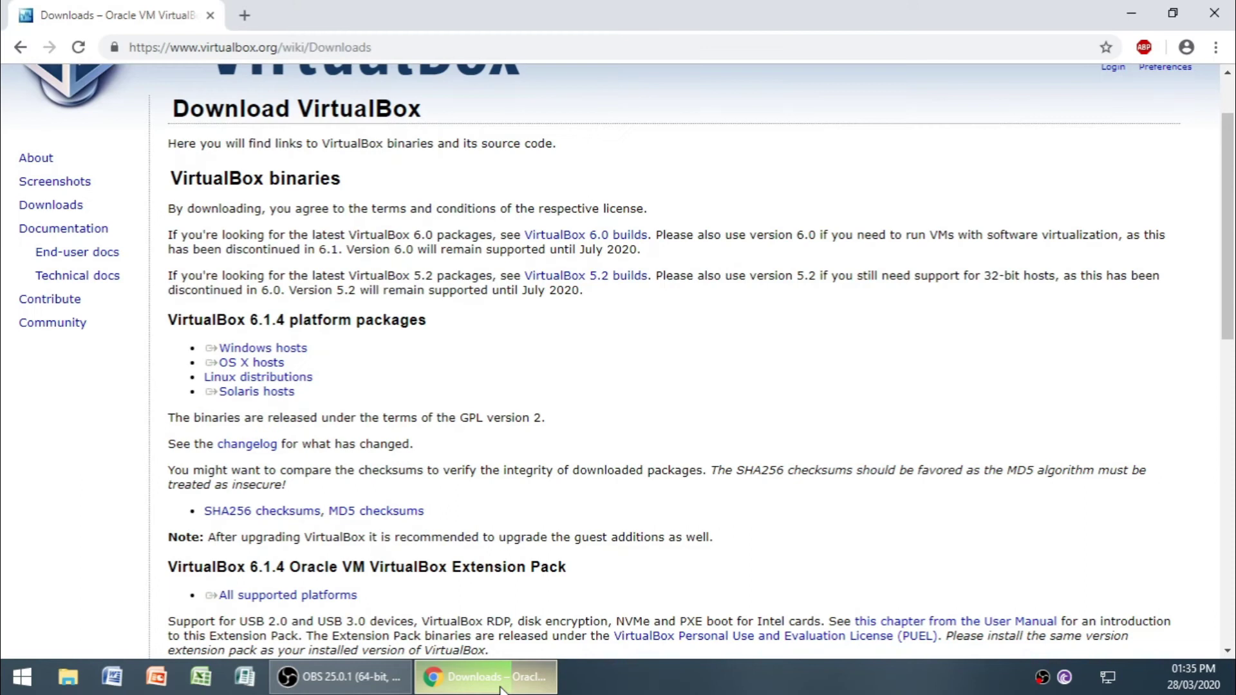
click(500, 686)
click(501, 686)
mouse_move(531, 660)
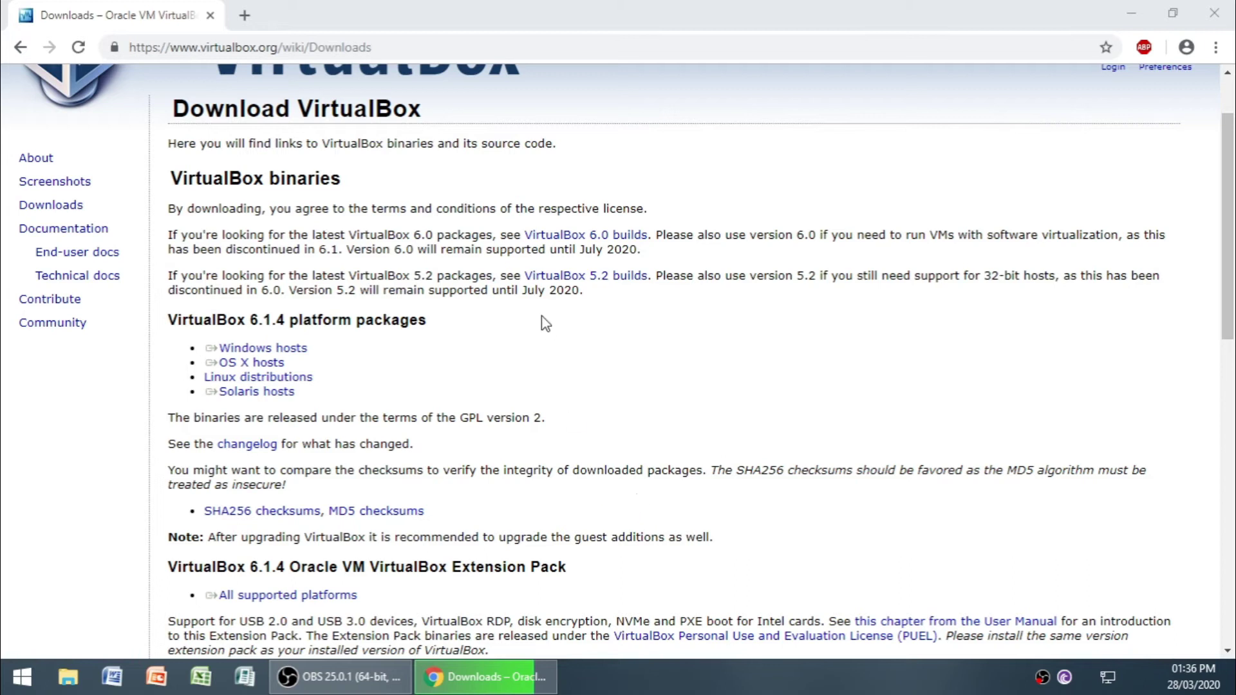
click(514, 687)
click(484, 681)
right_click(484, 283)
click(515, 338)
right_click(482, 205)
click(523, 257)
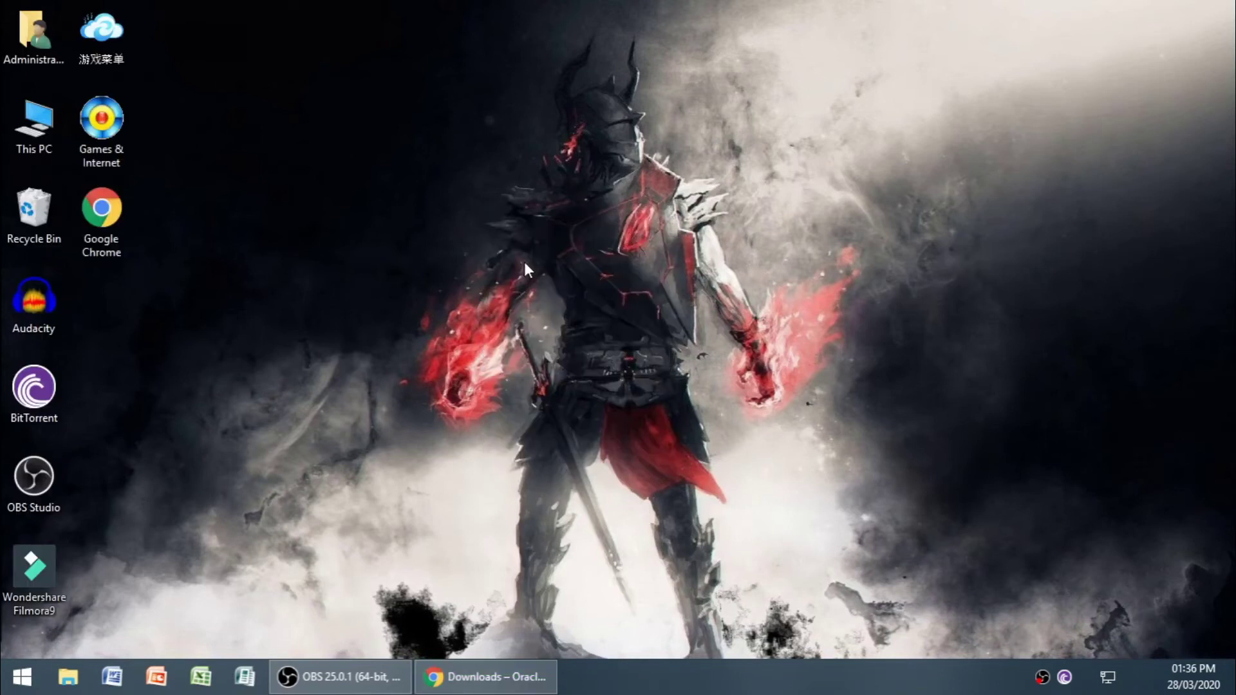
click(503, 686)
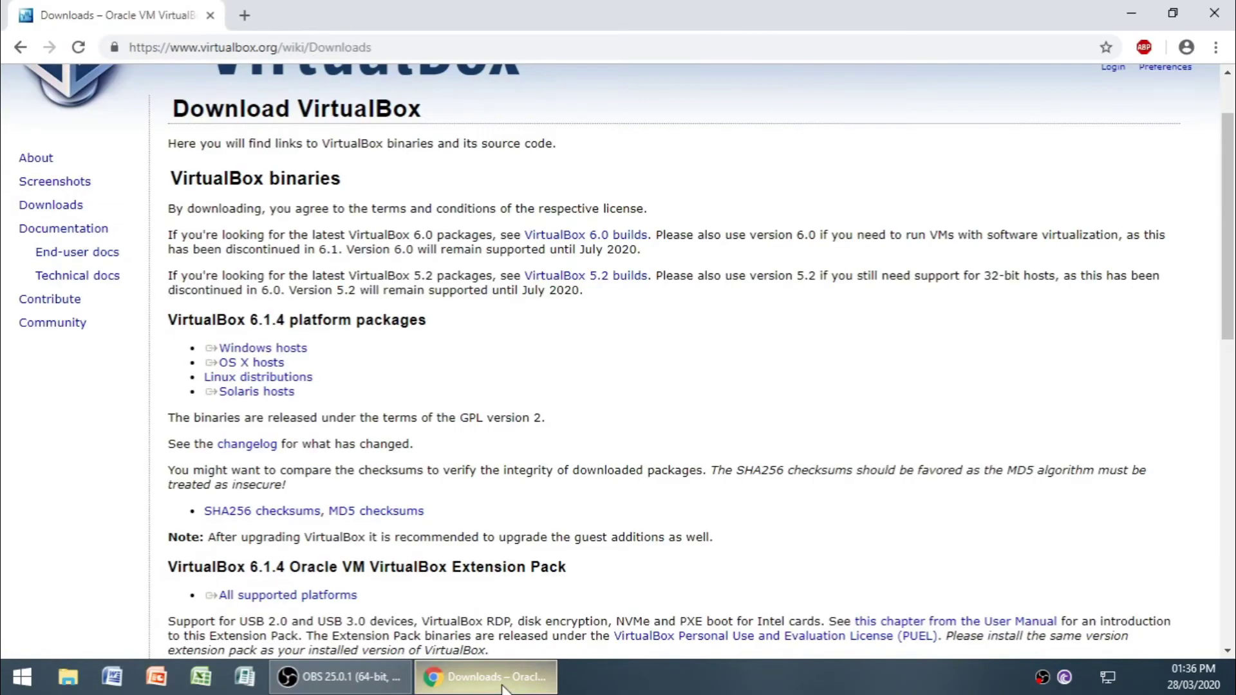
Step: Show the downloaded VirtualBox-6.1.4-136177-Win file in its folder and run the installer
click(503, 688)
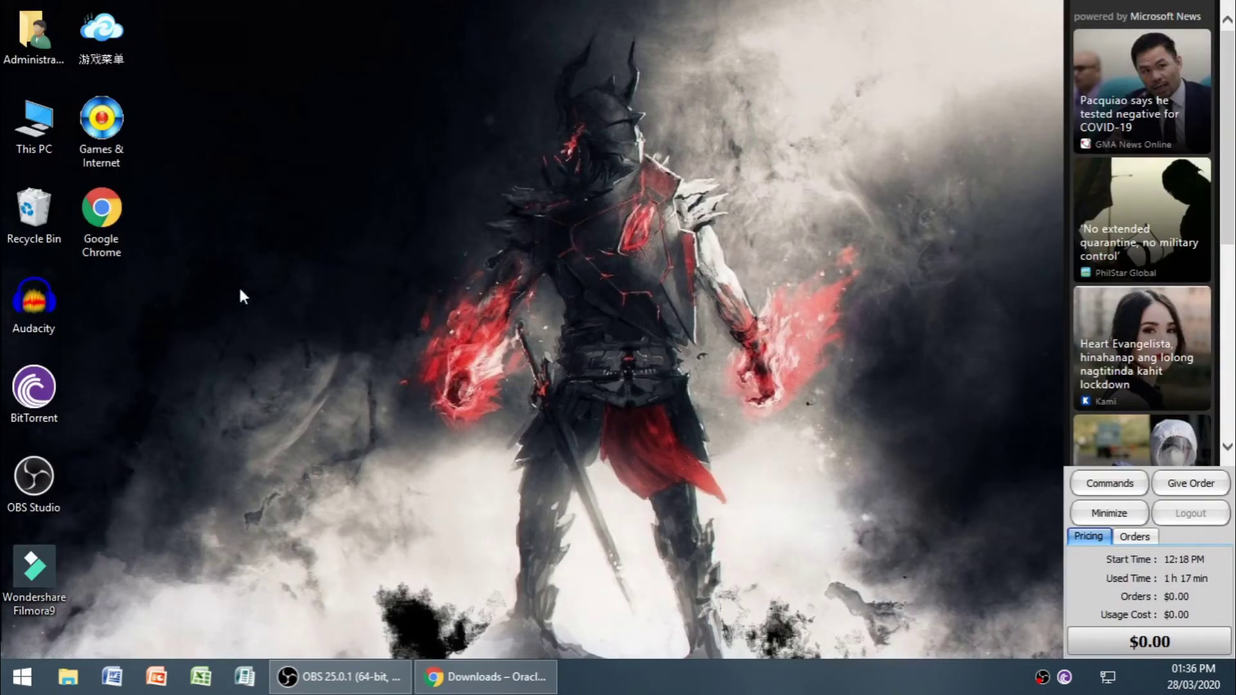
click(515, 677)
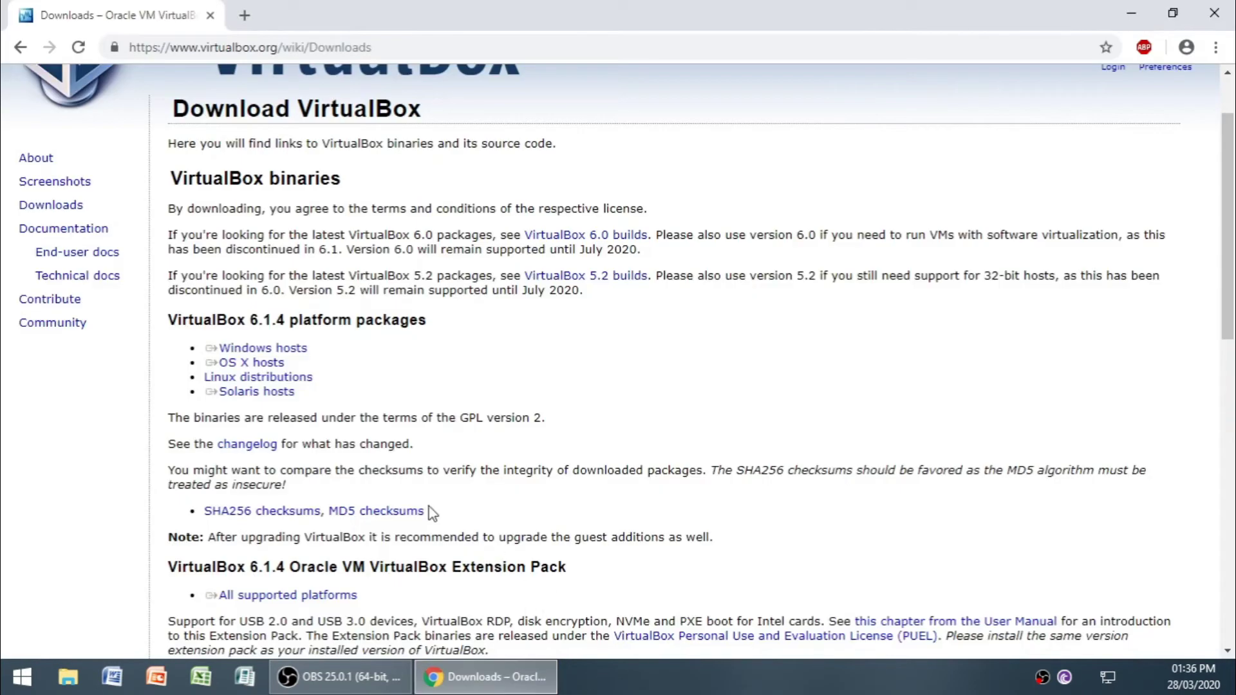
key(ctrl+j)
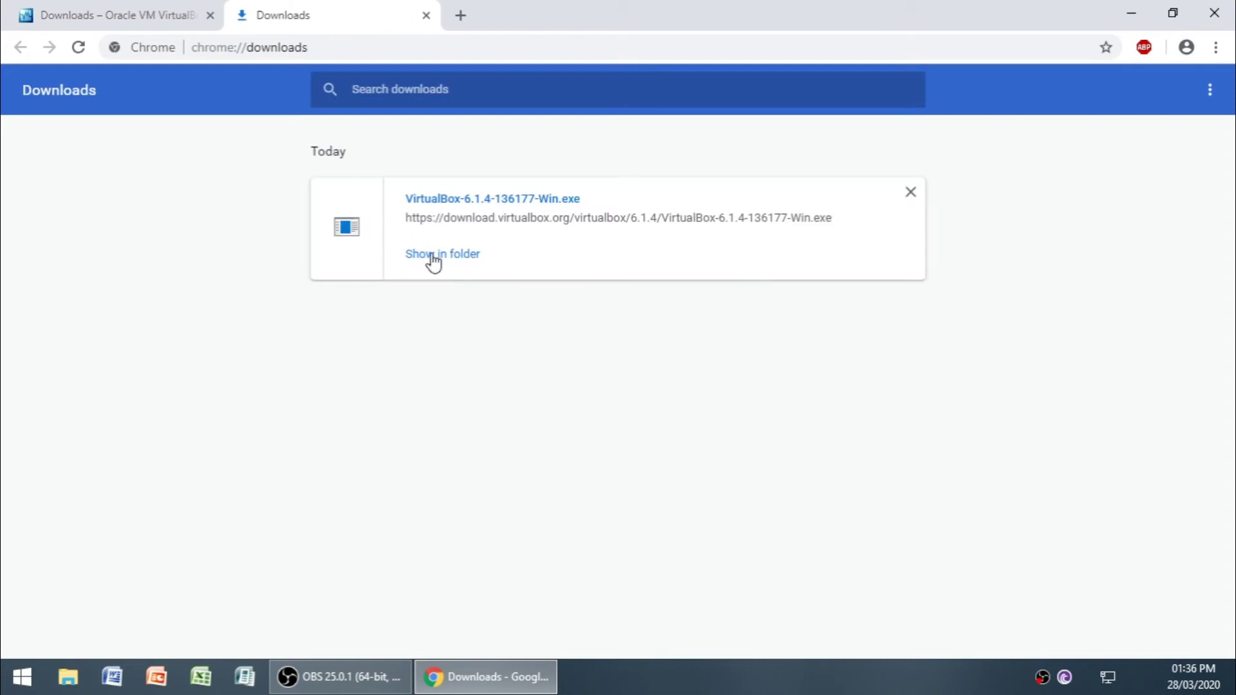
click(431, 254)
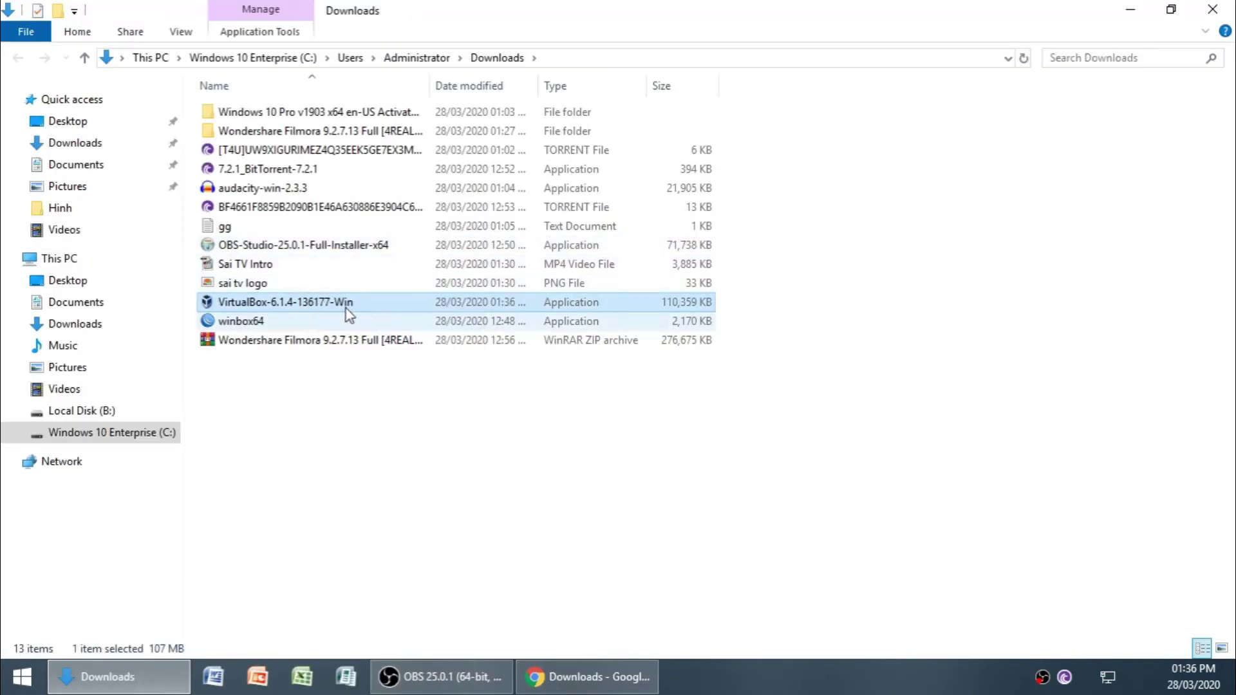
mouse_move(262, 308)
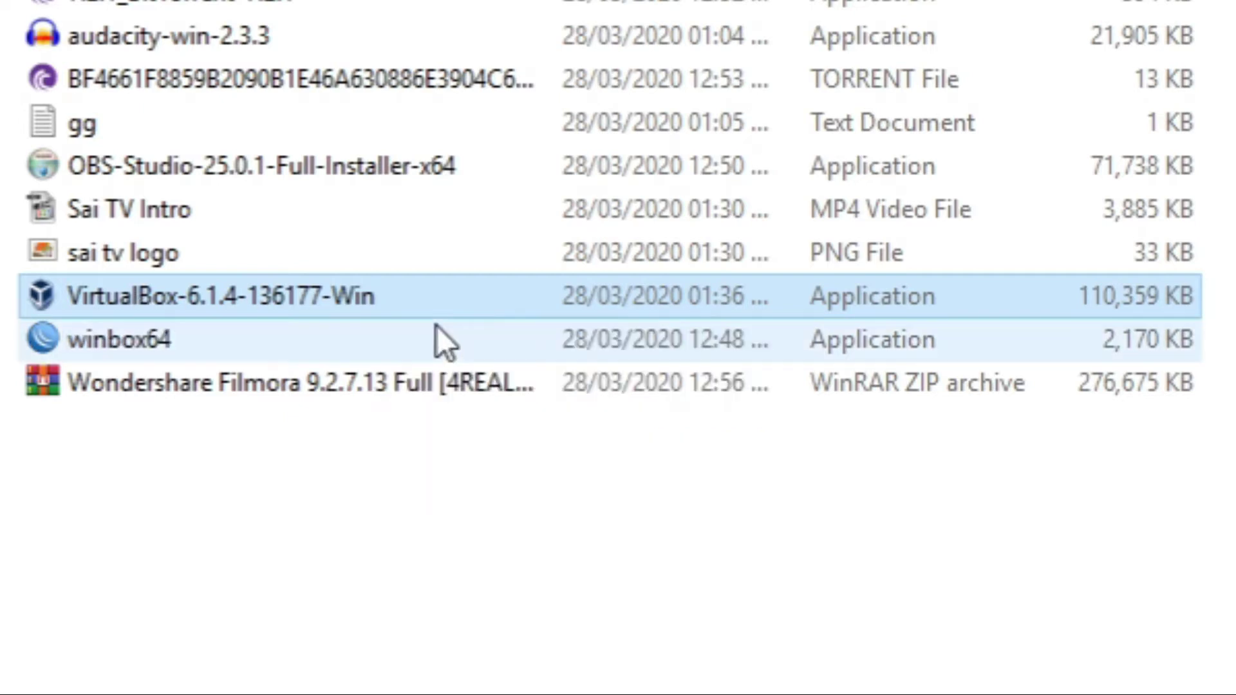
double_click(454, 297)
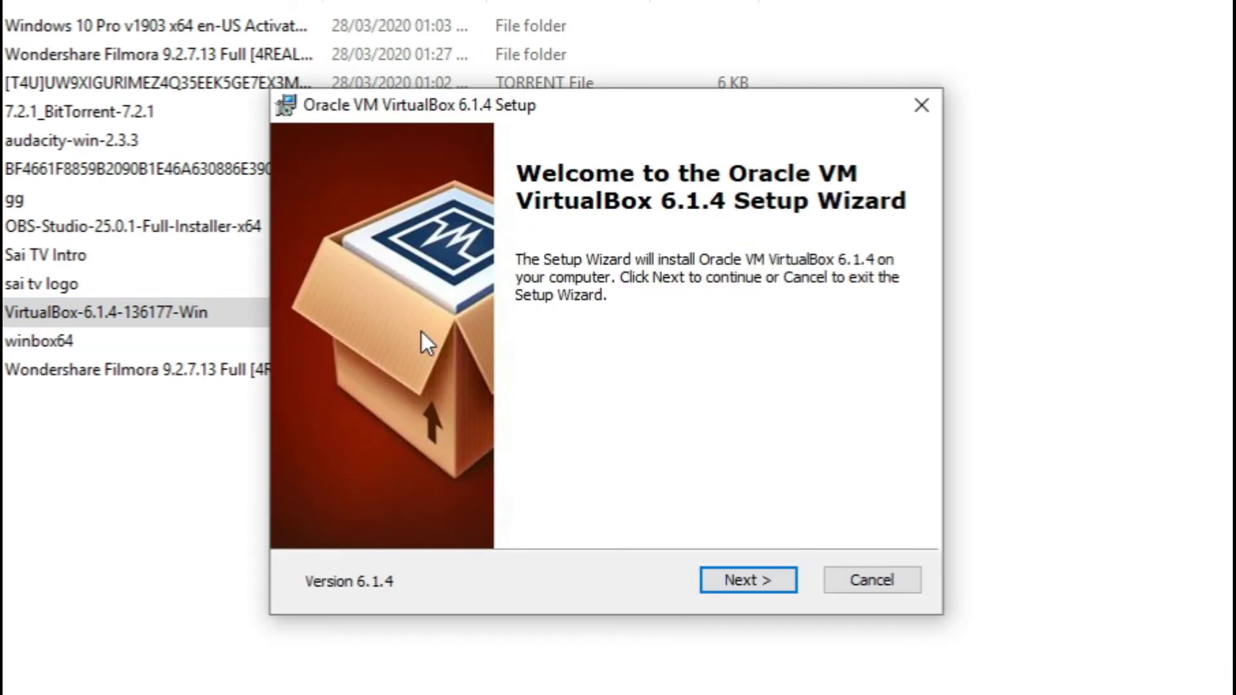
Step: Accept the default VirtualBox features, install location, shortcuts and file associations in the setup wizard
click(759, 584)
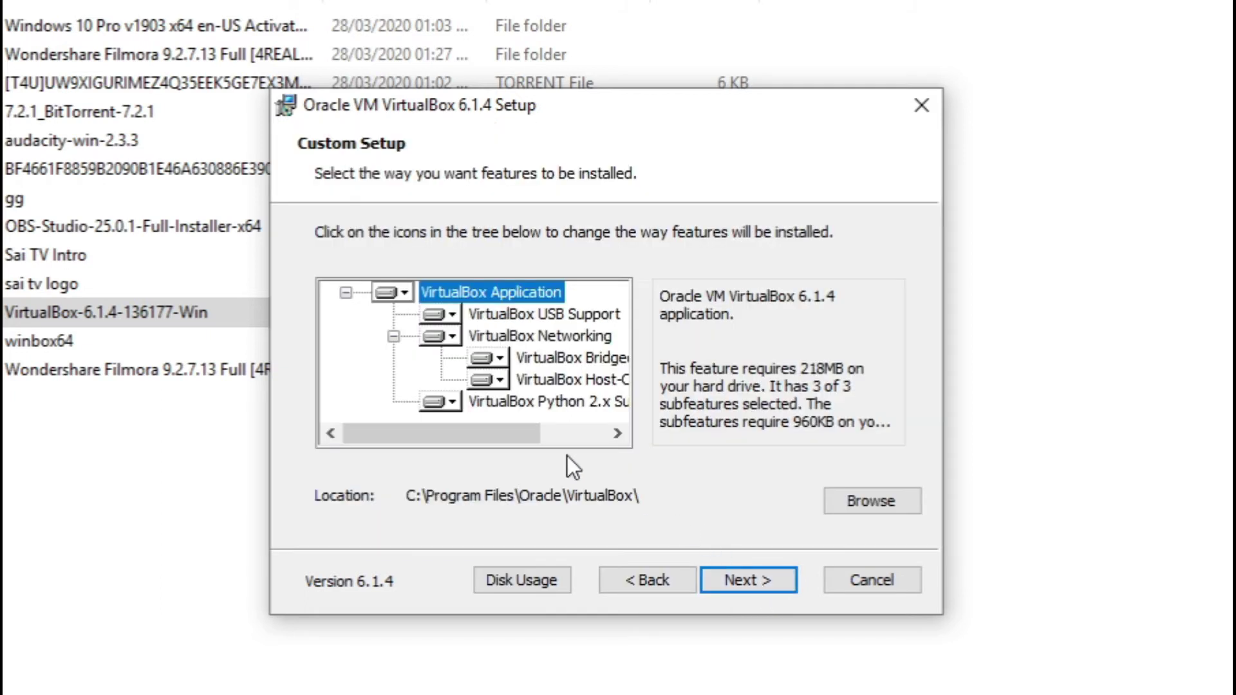
drag(501, 429, 523, 440)
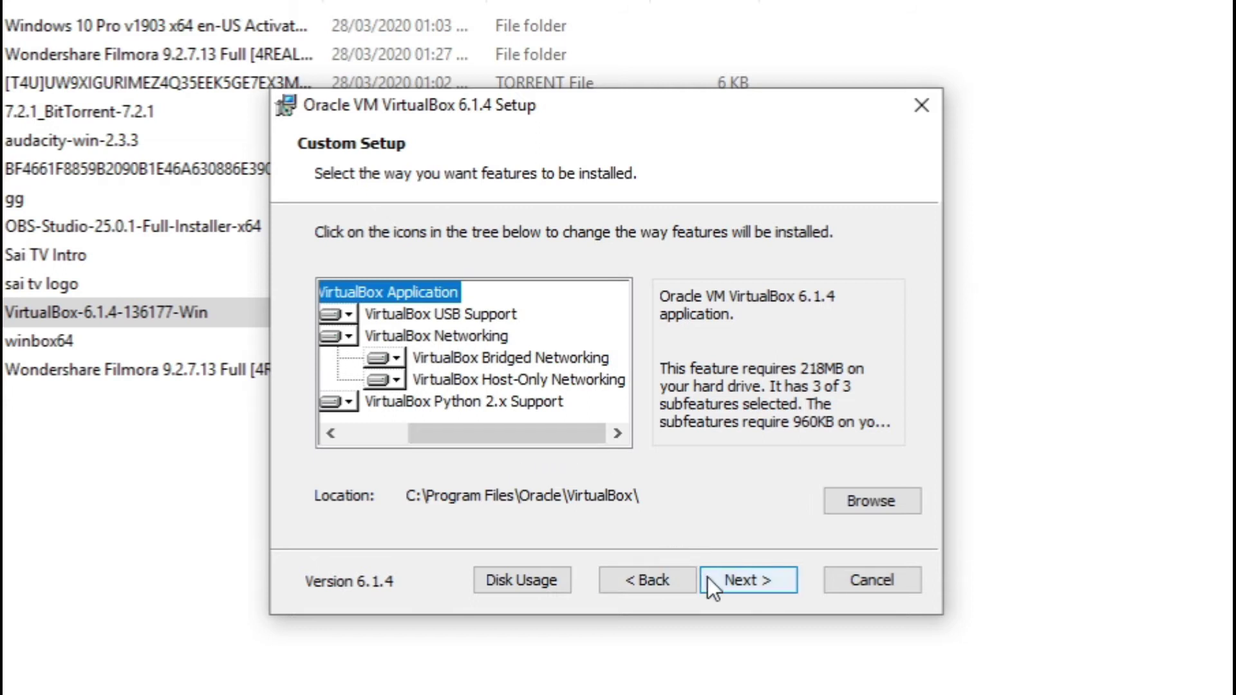
click(752, 578)
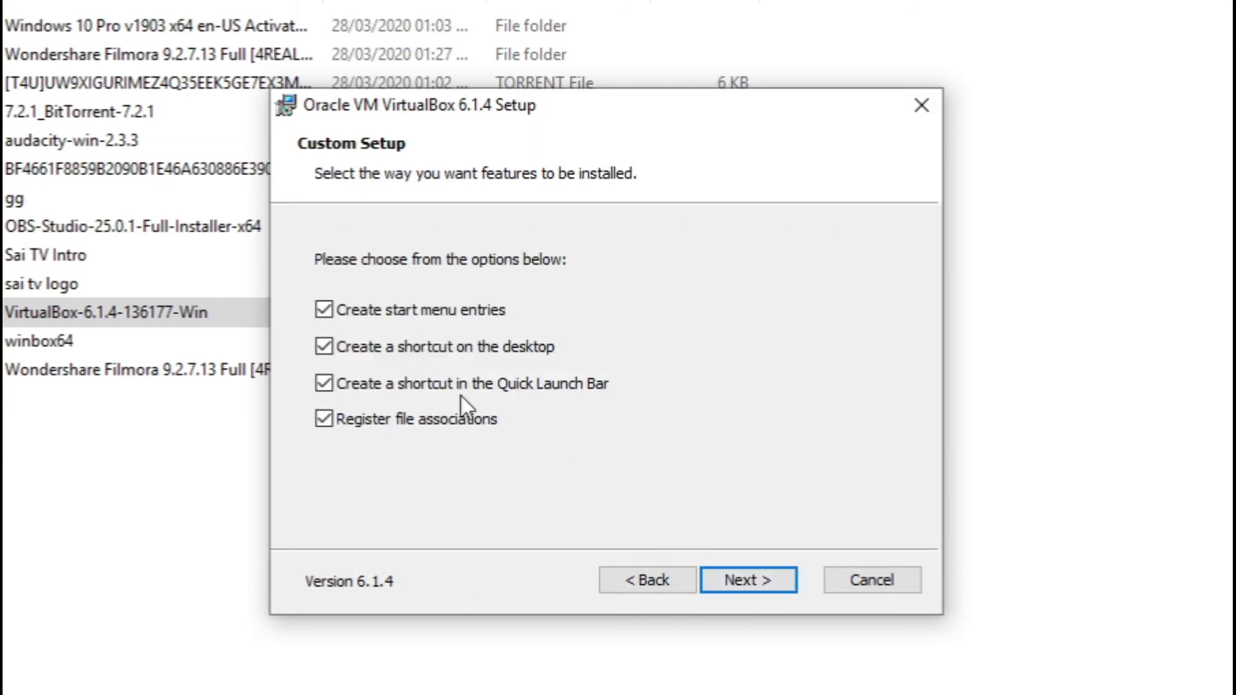
click(742, 571)
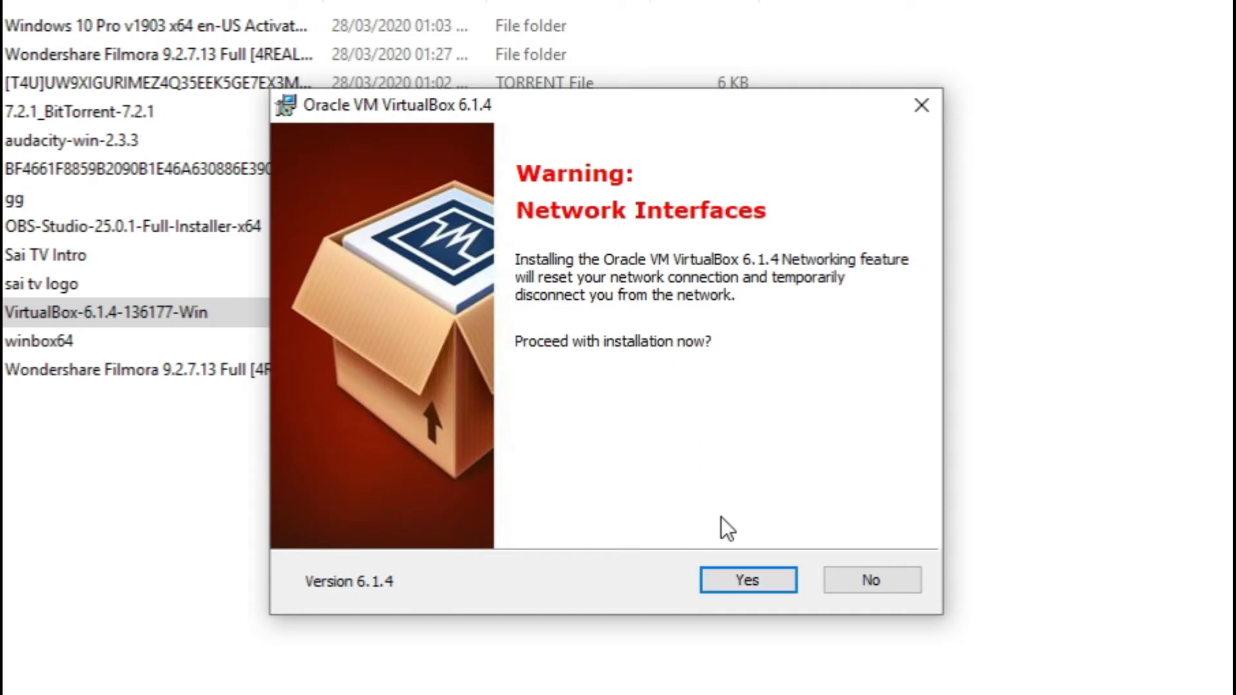
Step: Install VirtualBox 6.1.4 together with the Oracle Universal Serial Bus device software, and finish setup with VirtualBox starting after installation
click(759, 585)
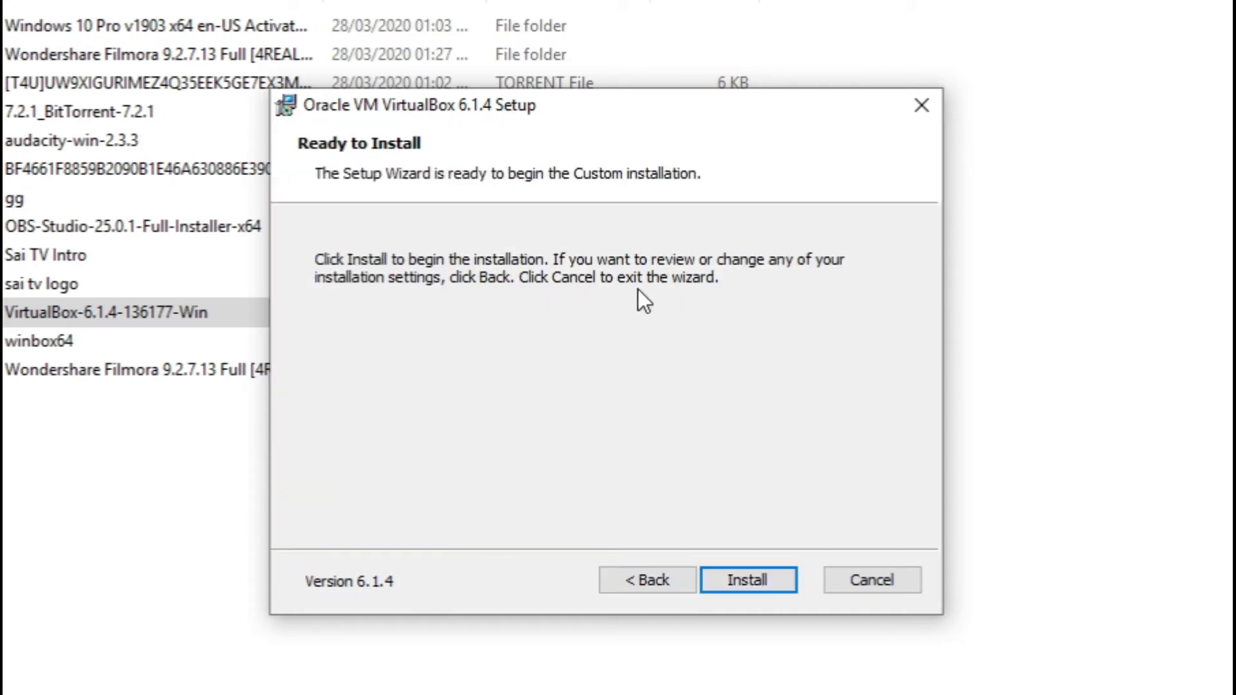
click(757, 581)
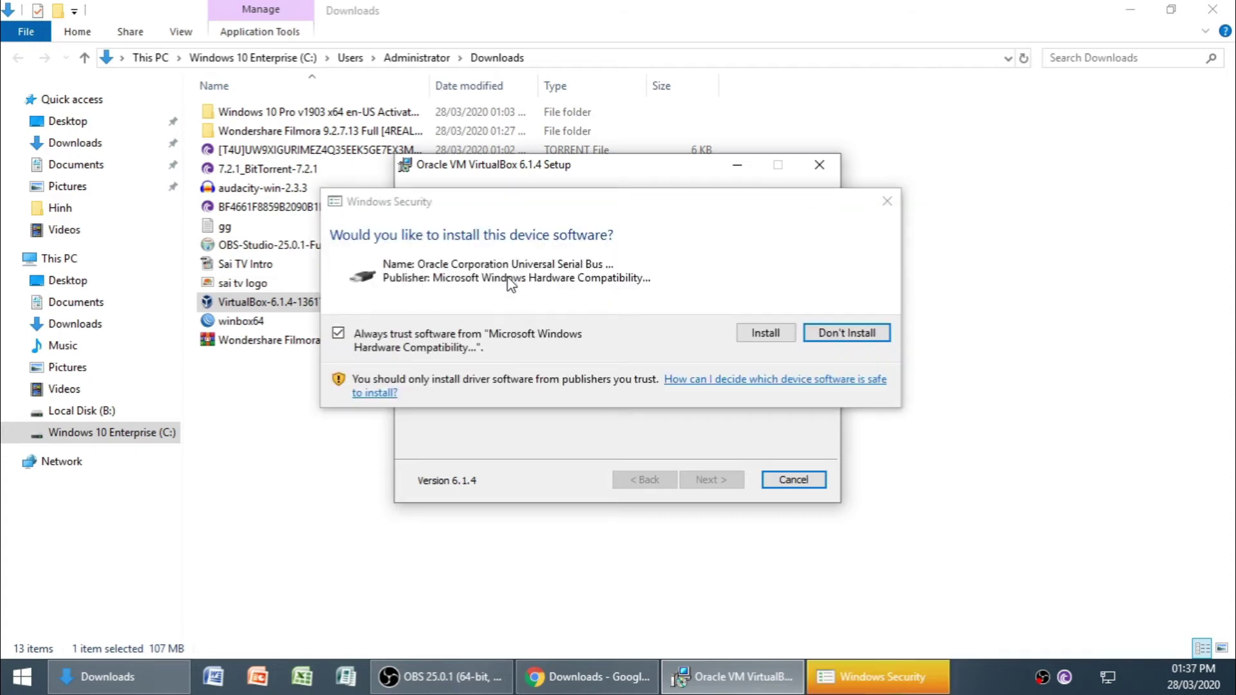
click(765, 333)
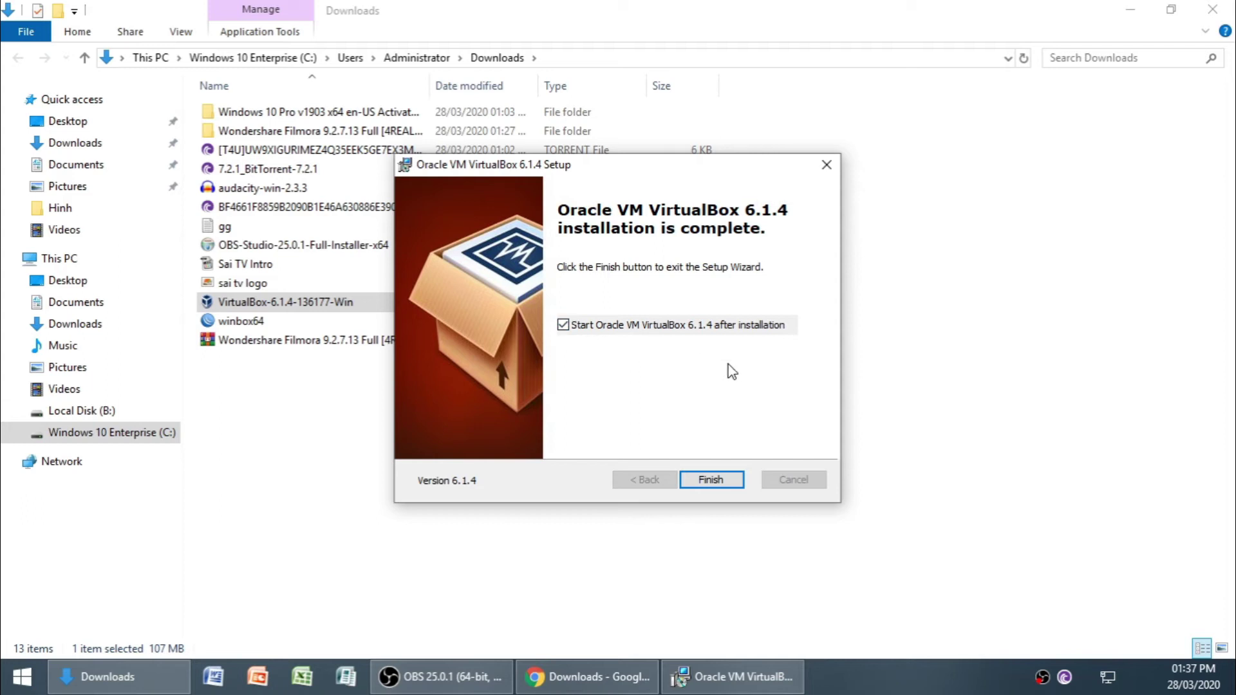
click(713, 482)
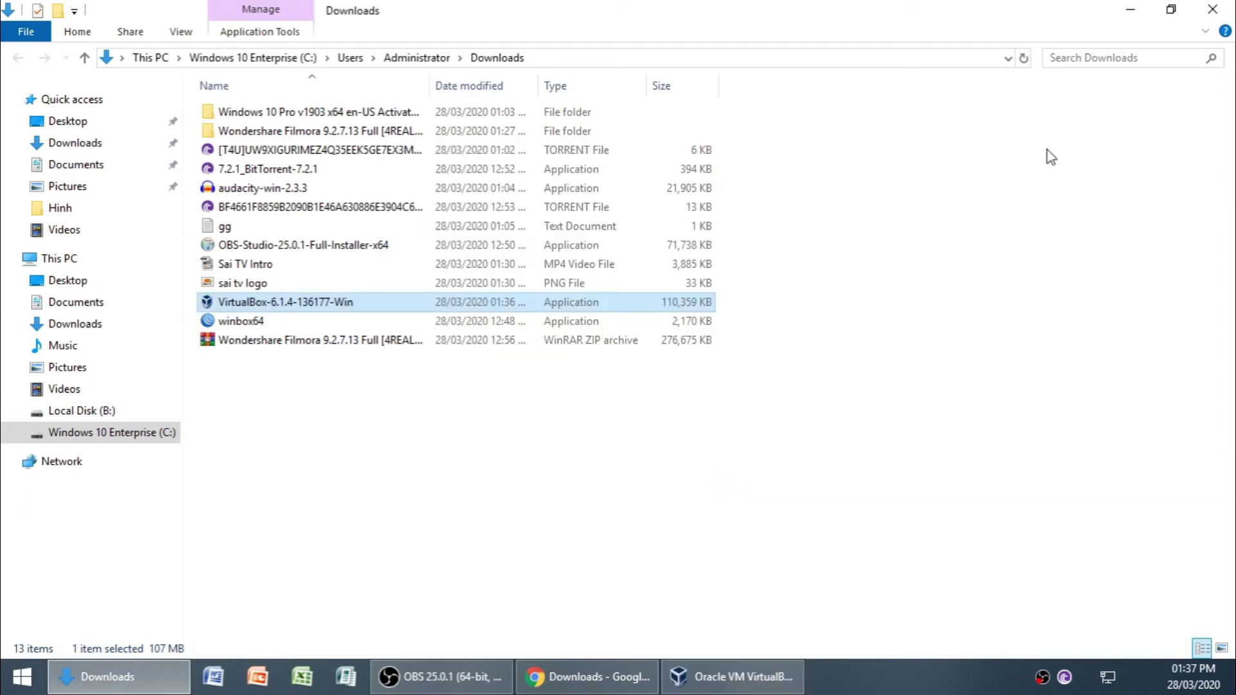
Step: Minimize the Downloads folder window and close the browser, leaving VirtualBox Manager on the desktop
click(1129, 11)
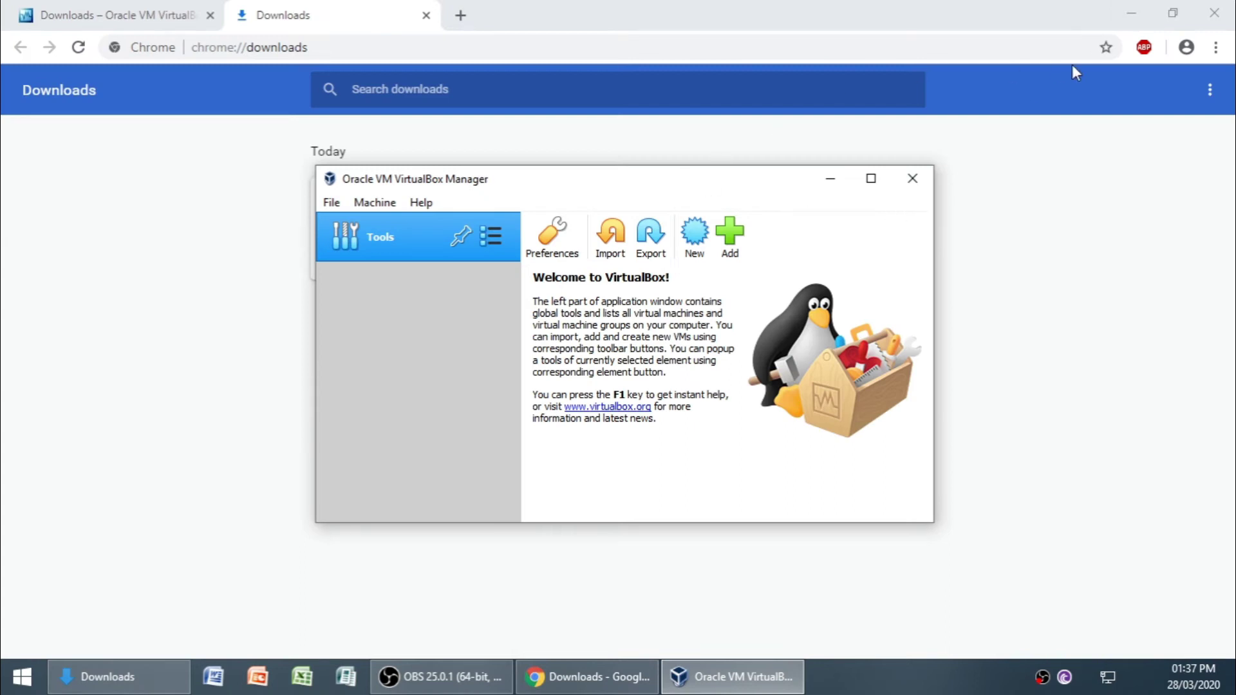
click(1215, 14)
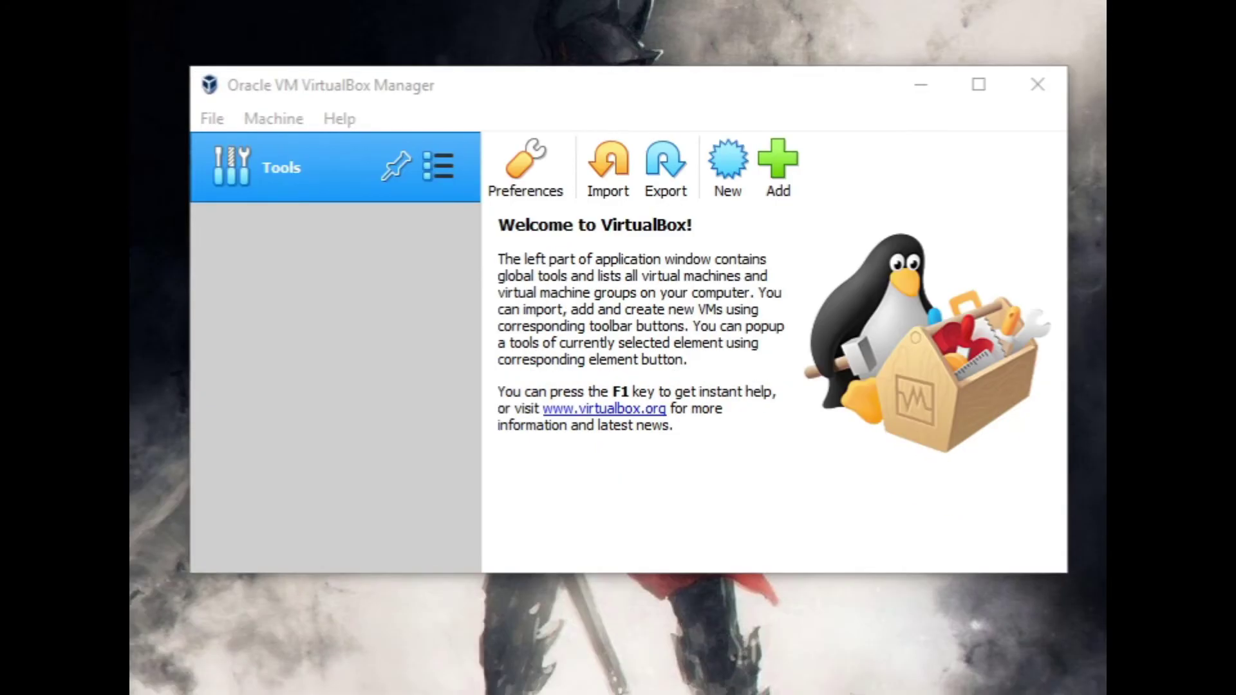
right_click(486, 4)
click(535, 15)
drag(570, 82, 528, 75)
right_click(460, 3)
click(555, 103)
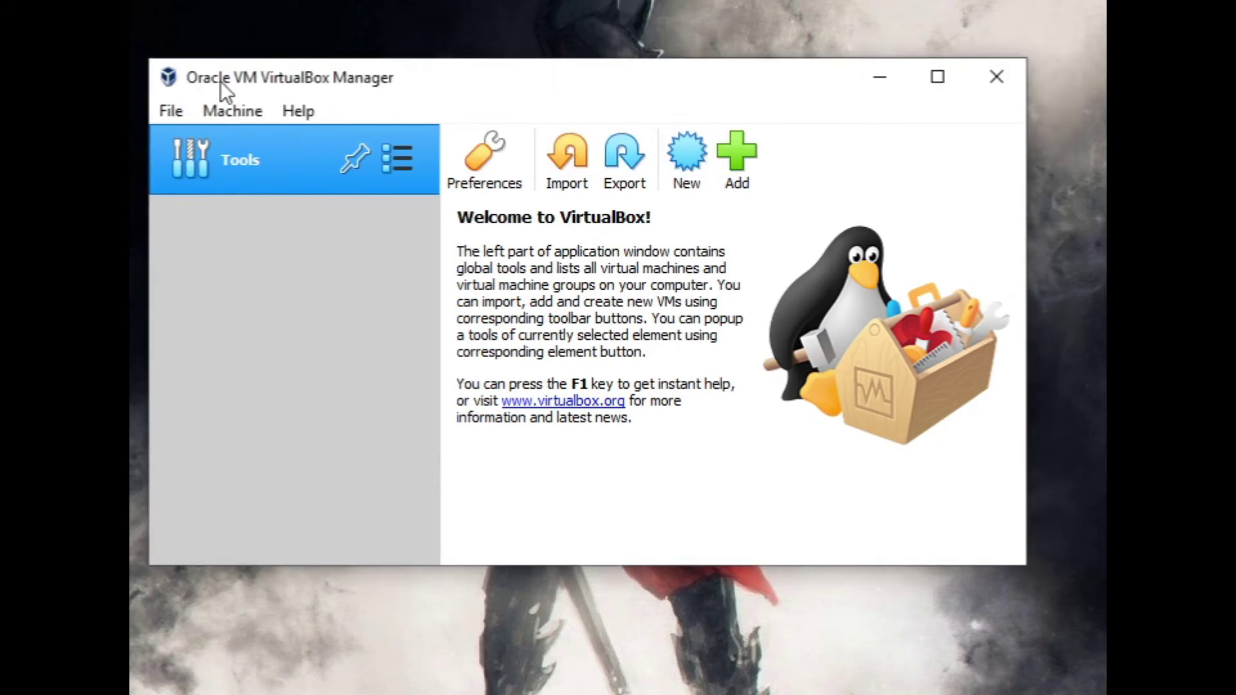
right_click(491, 2)
click(543, 9)
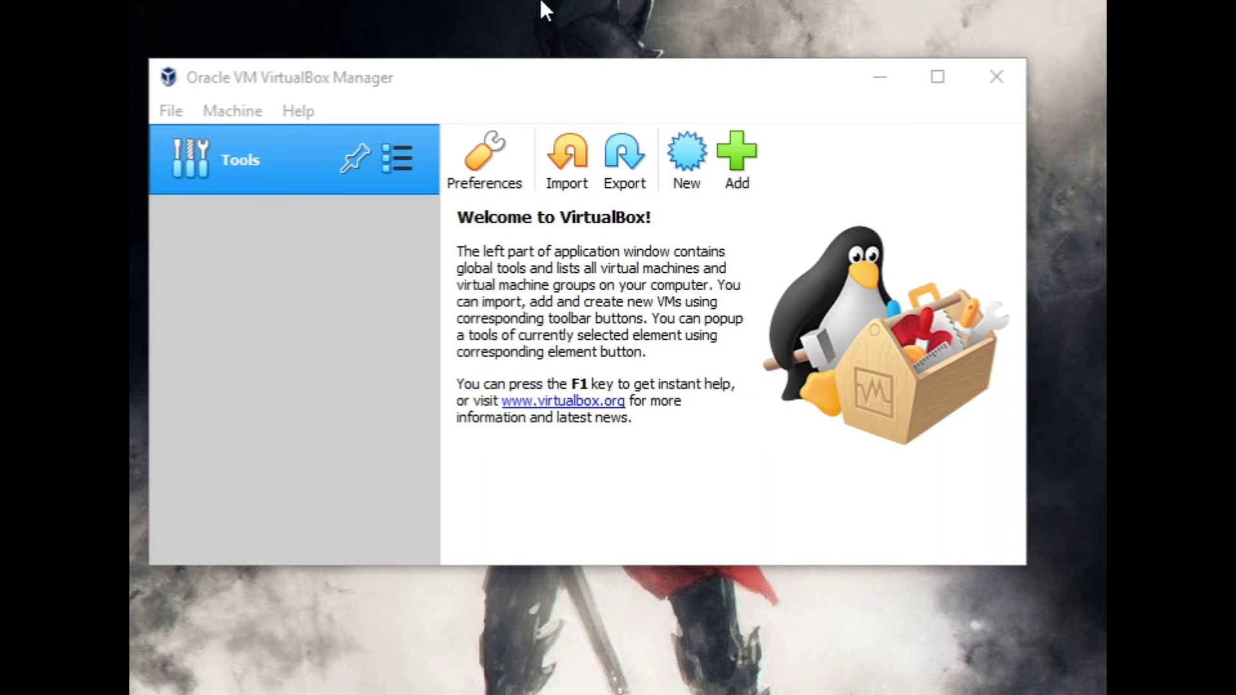
mouse_move(631, 79)
mouse_down()
mouse_move(637, 64)
mouse_move(636, 75)
mouse_move(672, 58)
mouse_move(639, 75)
mouse_up()
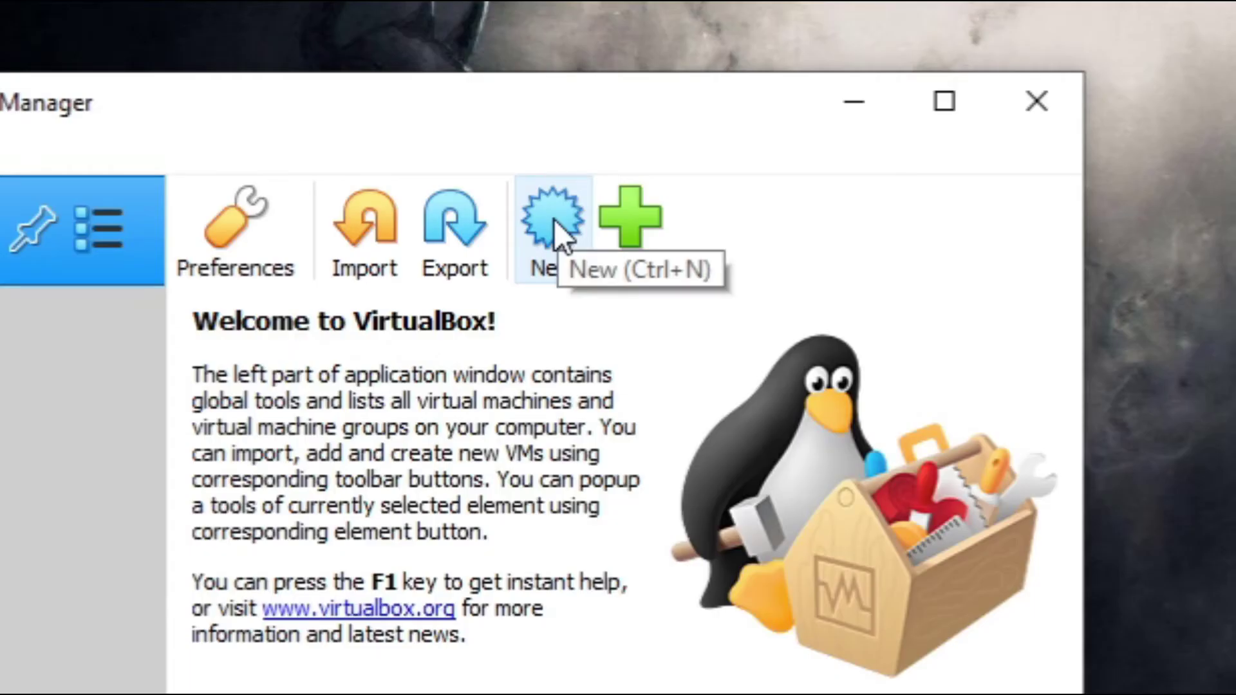
Step: Start creating a new virtual machine and name it Windows 10
click(555, 242)
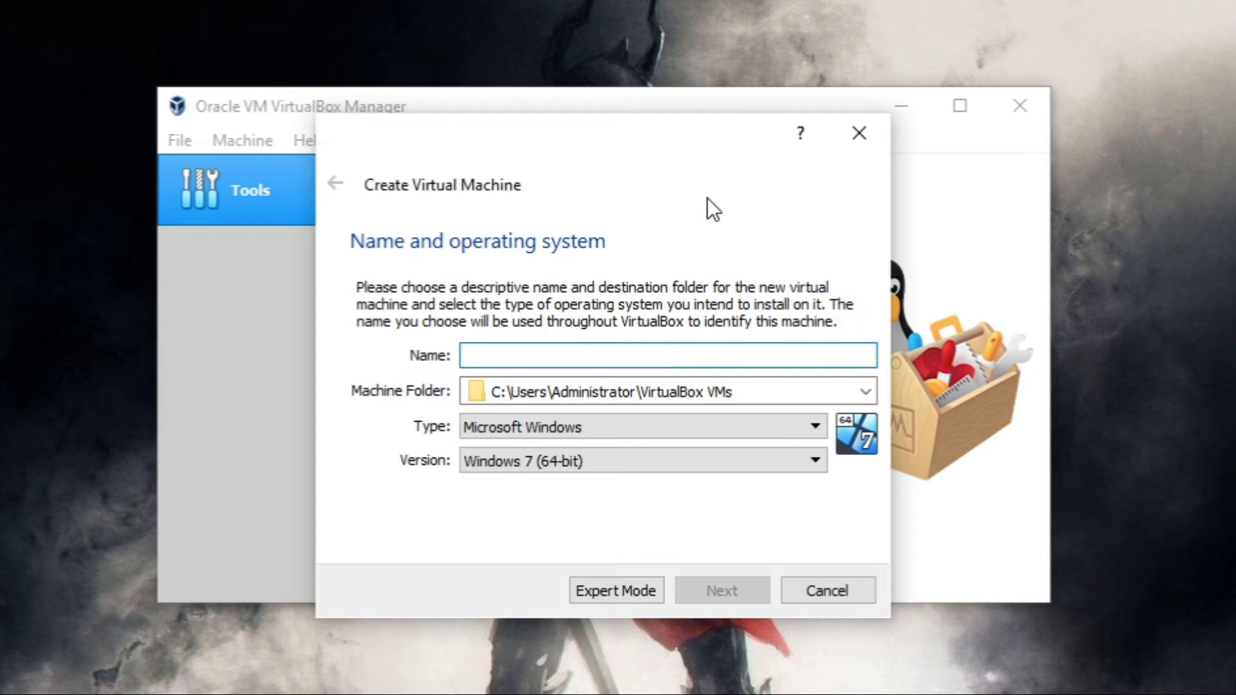
text(Windows)
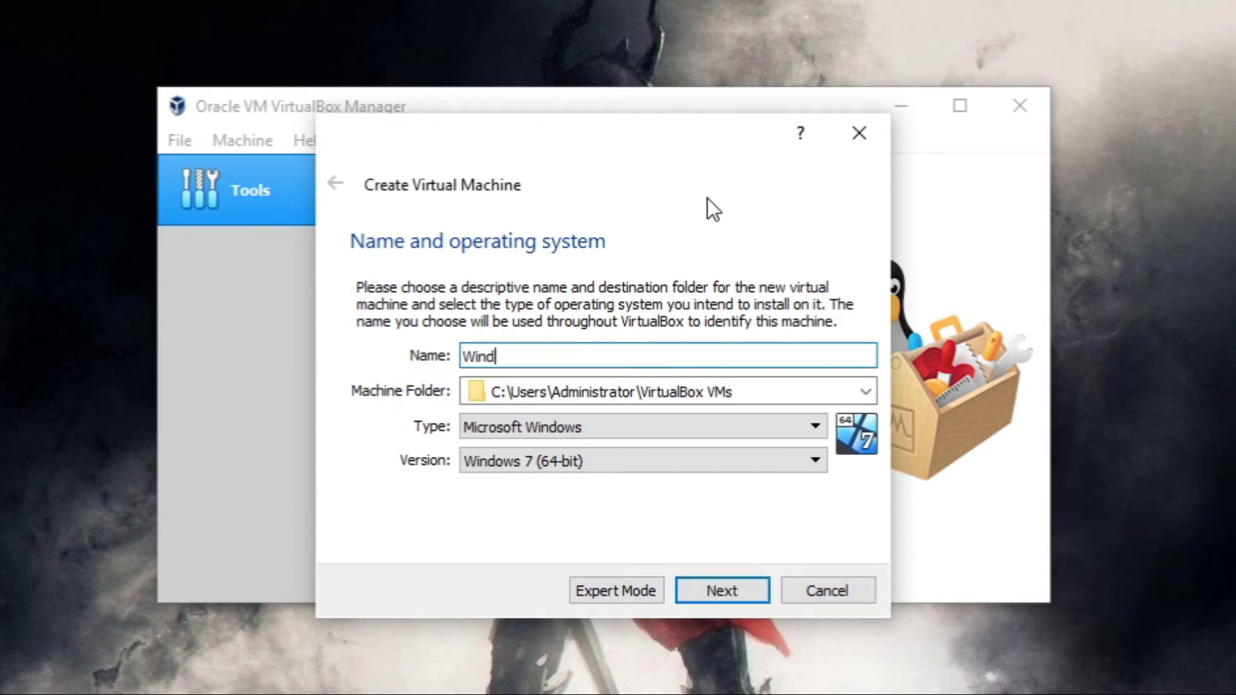
text( 10)
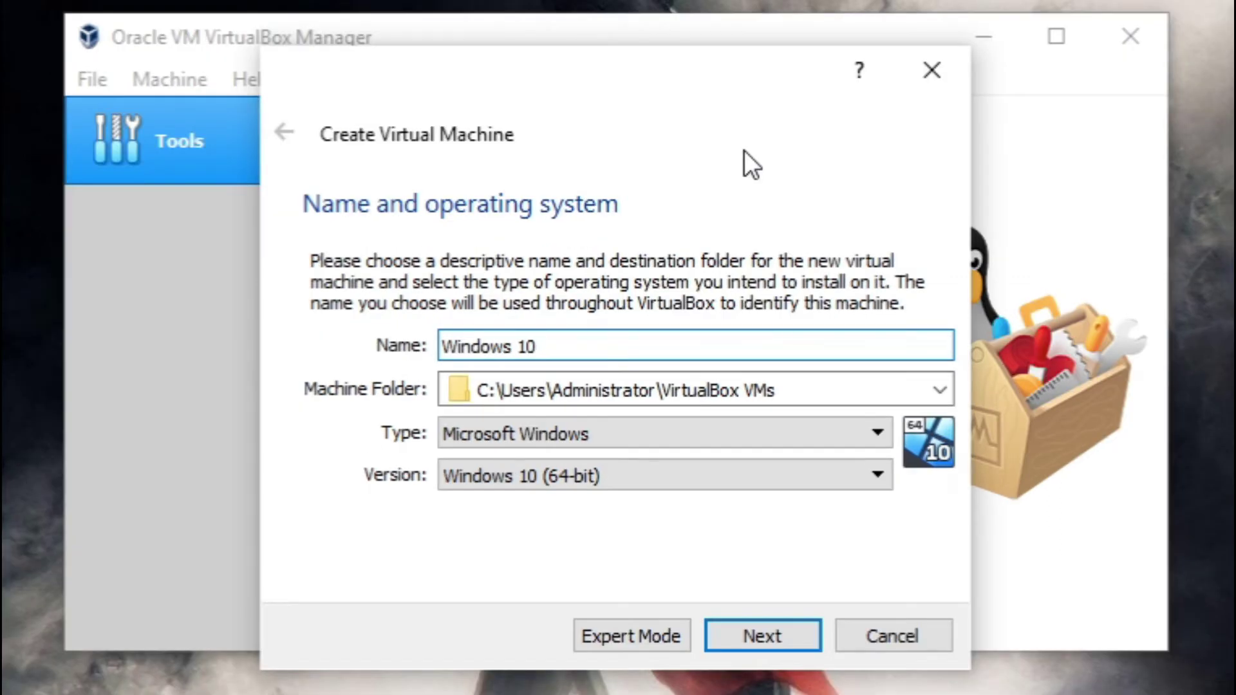
Step: Set the virtual machine's type to Microsoft Windows and its version to Windows 10 (64-bit), and continue to the memory size
click(568, 437)
click(585, 436)
click(554, 479)
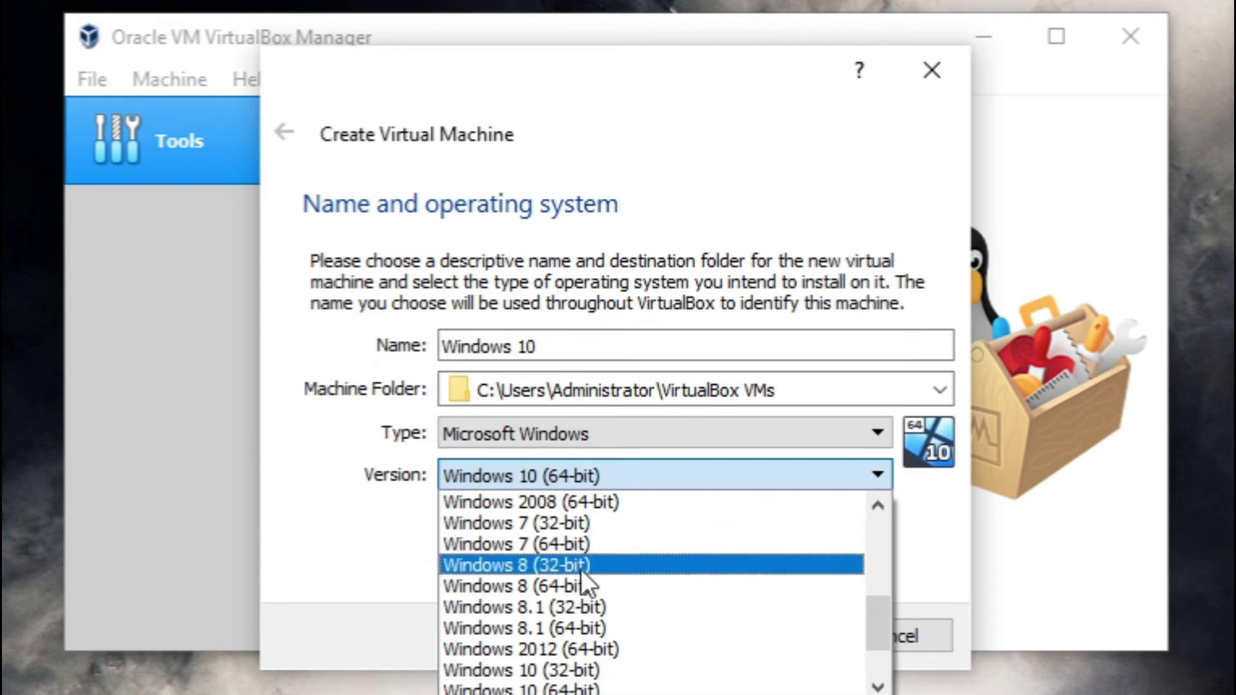
scroll(573, 589, up, 4)
scroll(560, 604, down, 2)
scroll(570, 650, down, 1)
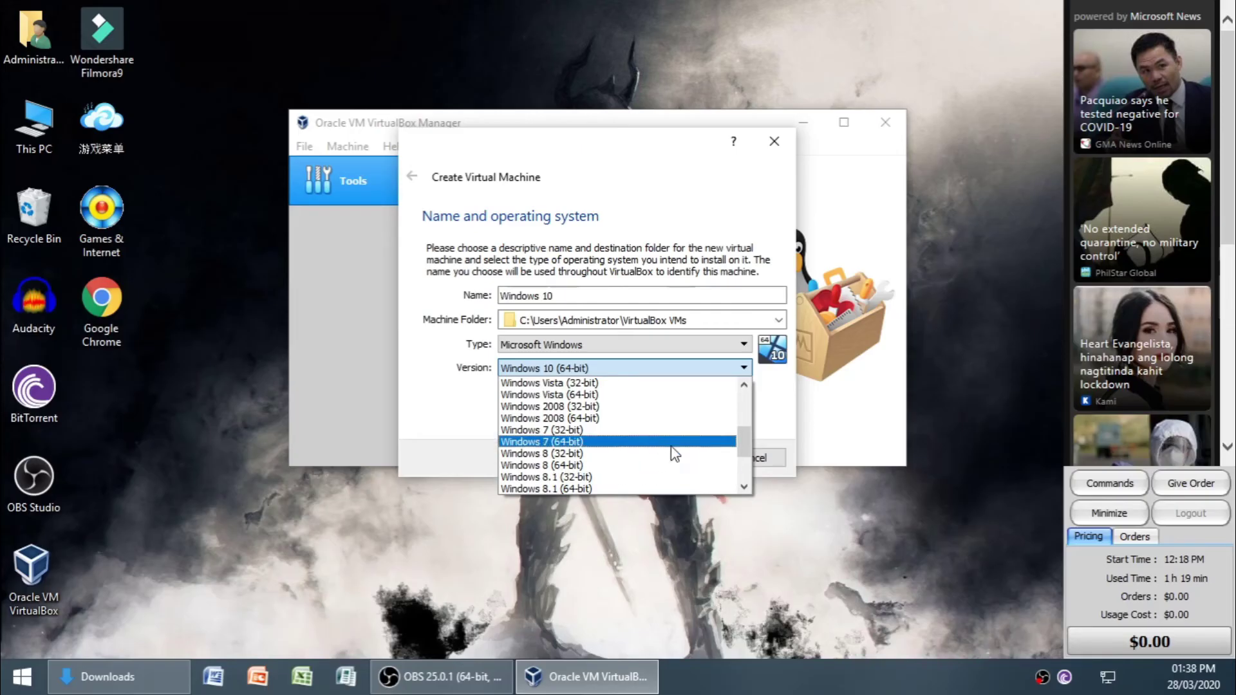
drag(739, 439, 725, 463)
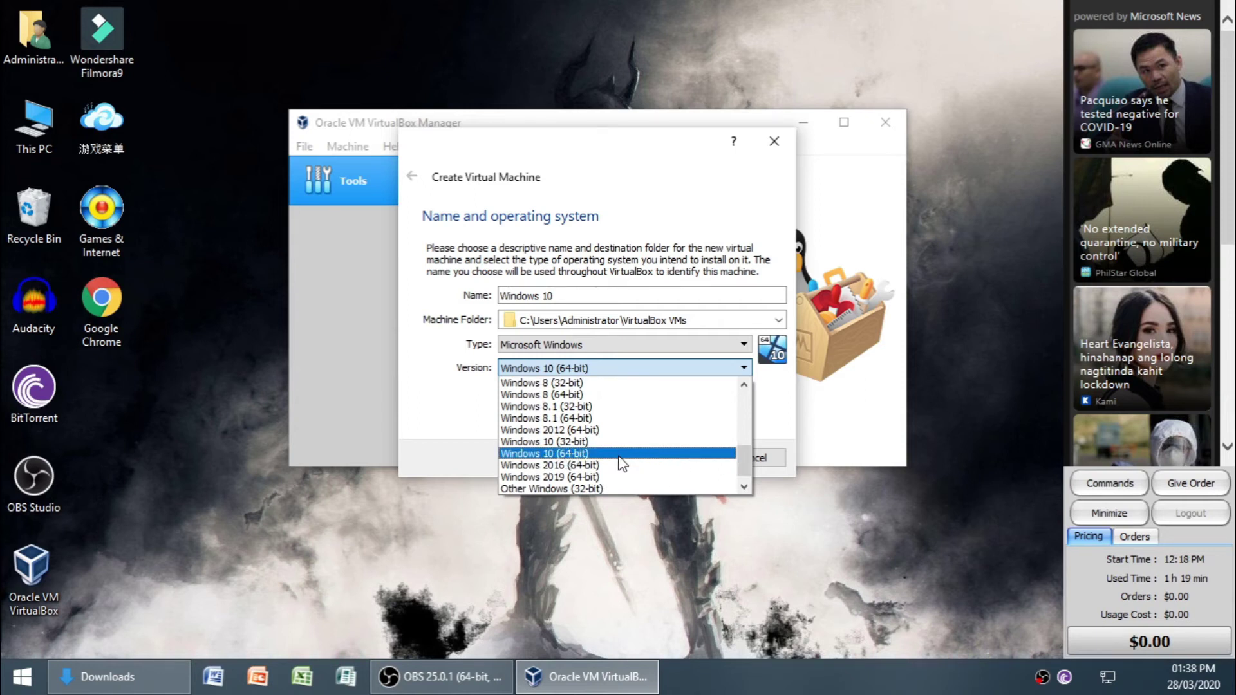
click(582, 454)
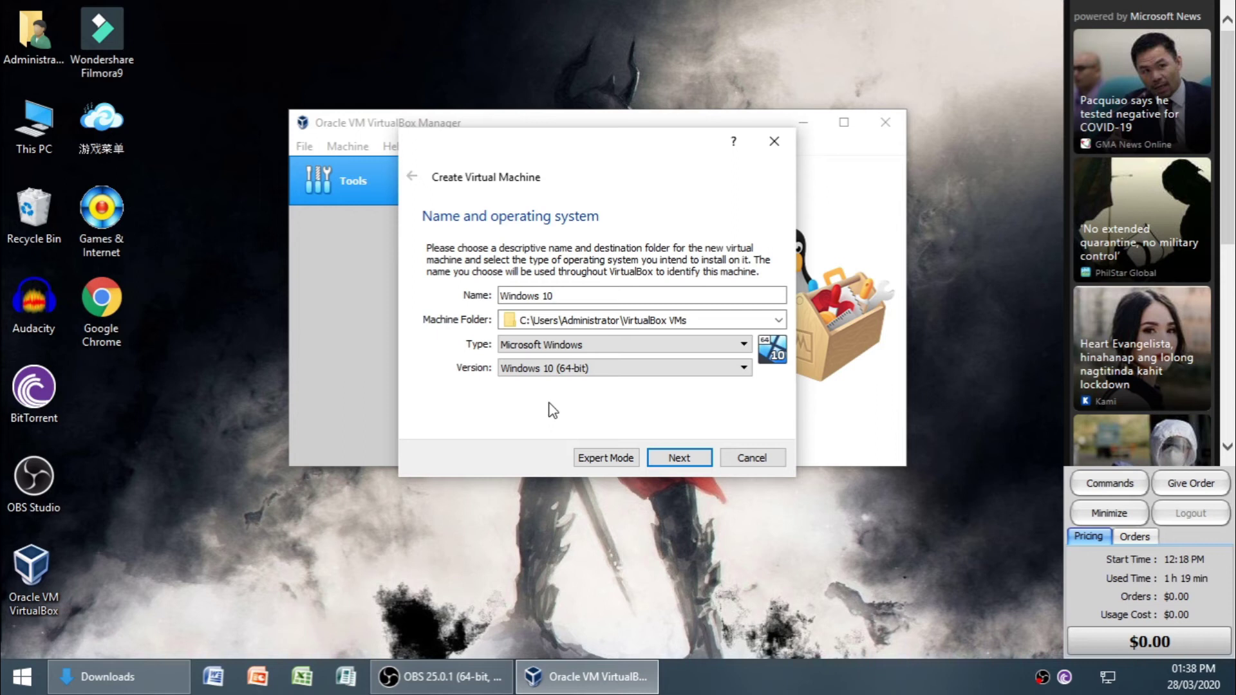
click(687, 458)
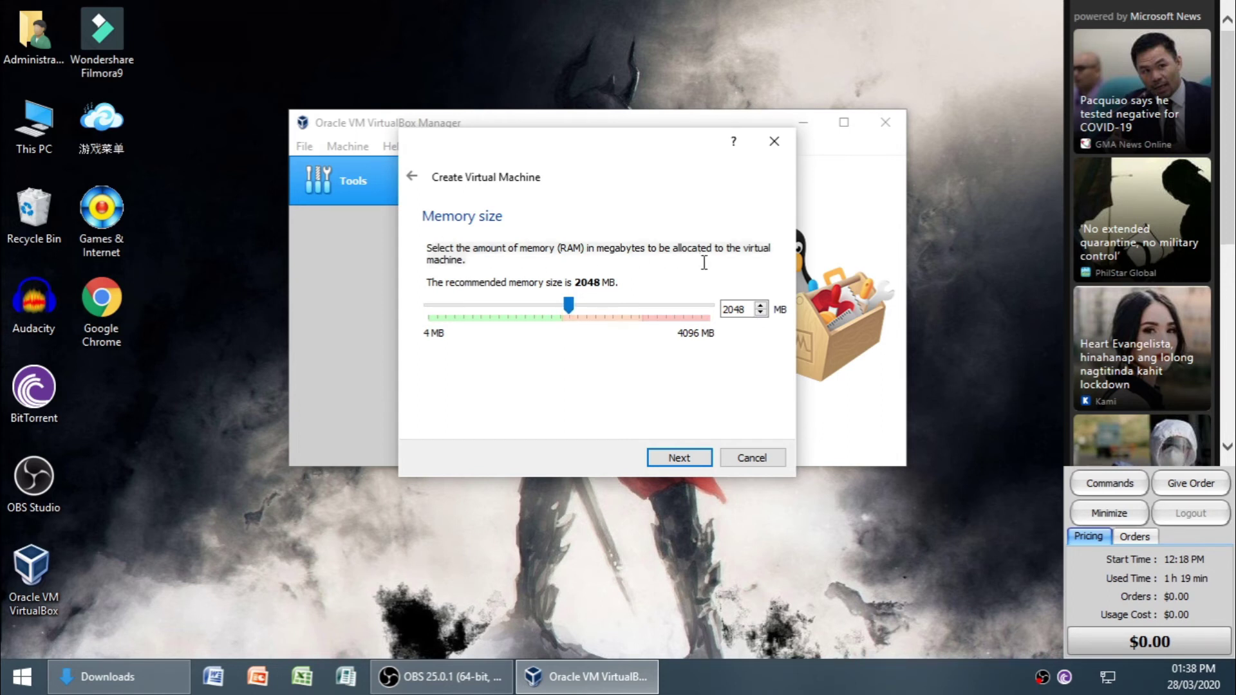
Step: Allocate the recommended 2048 MB of memory to the virtual machine and continue to the hard disk options
click(653, 284)
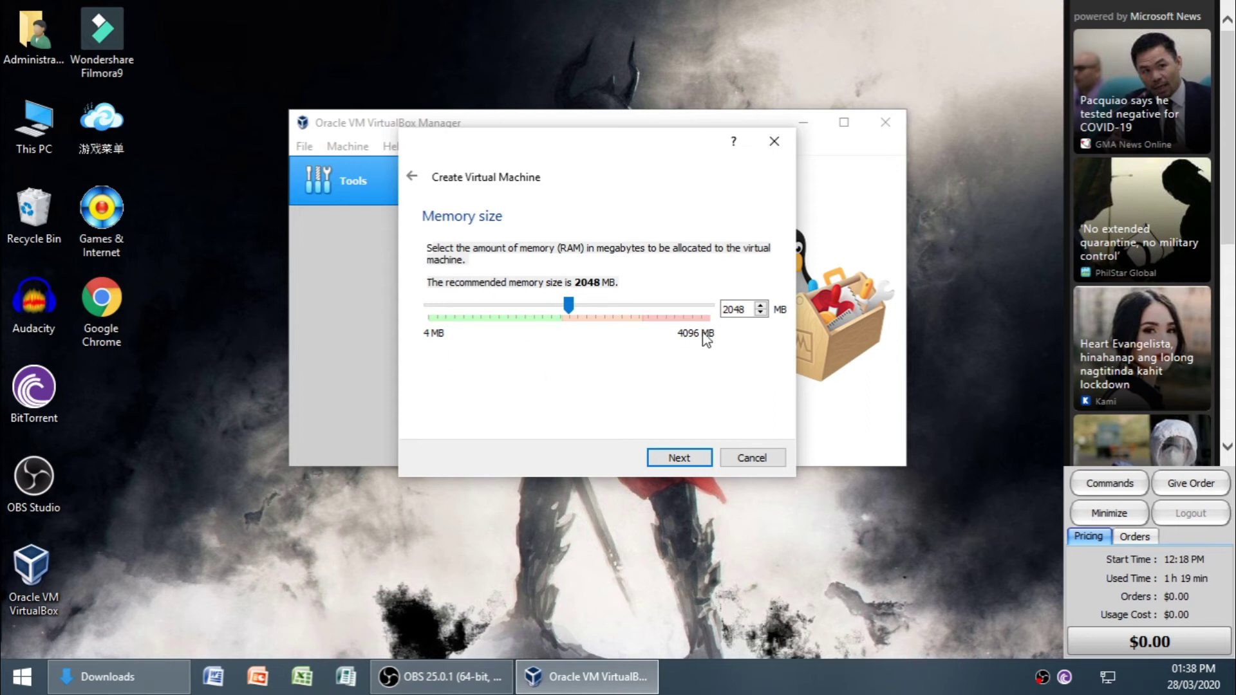
mouse_move(569, 307)
mouse_down()
mouse_move(730, 325)
mouse_move(711, 312)
mouse_move(564, 310)
mouse_up()
click(610, 286)
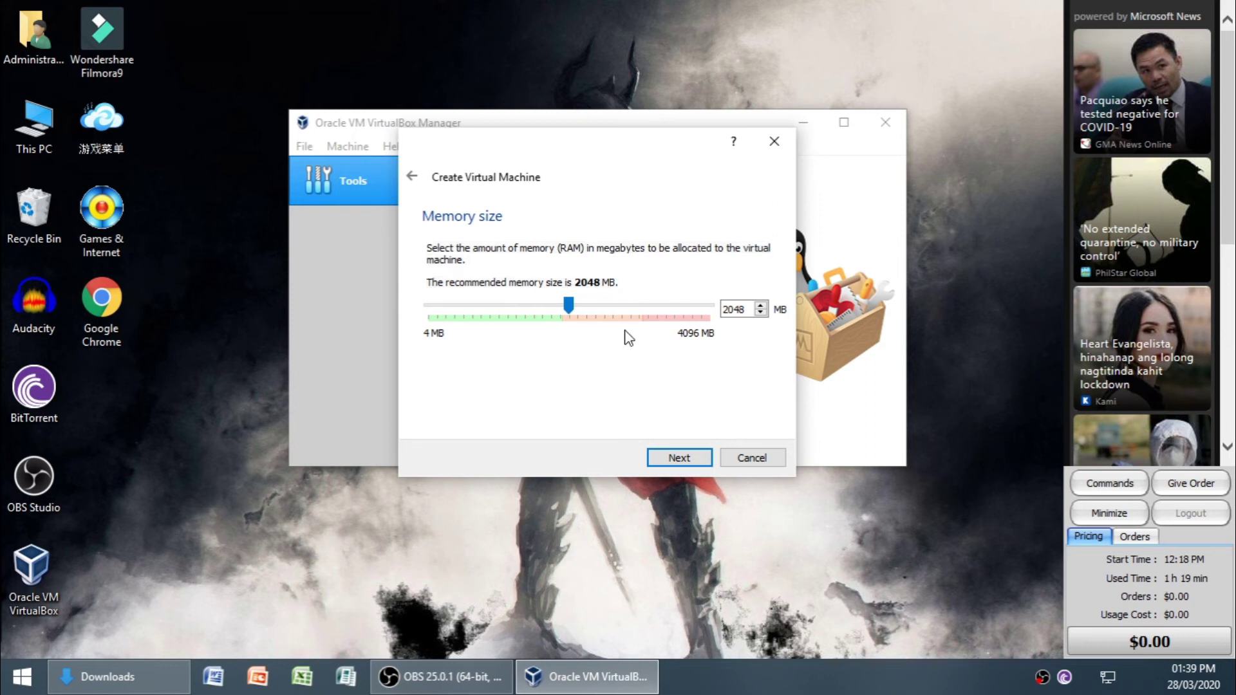
click(679, 458)
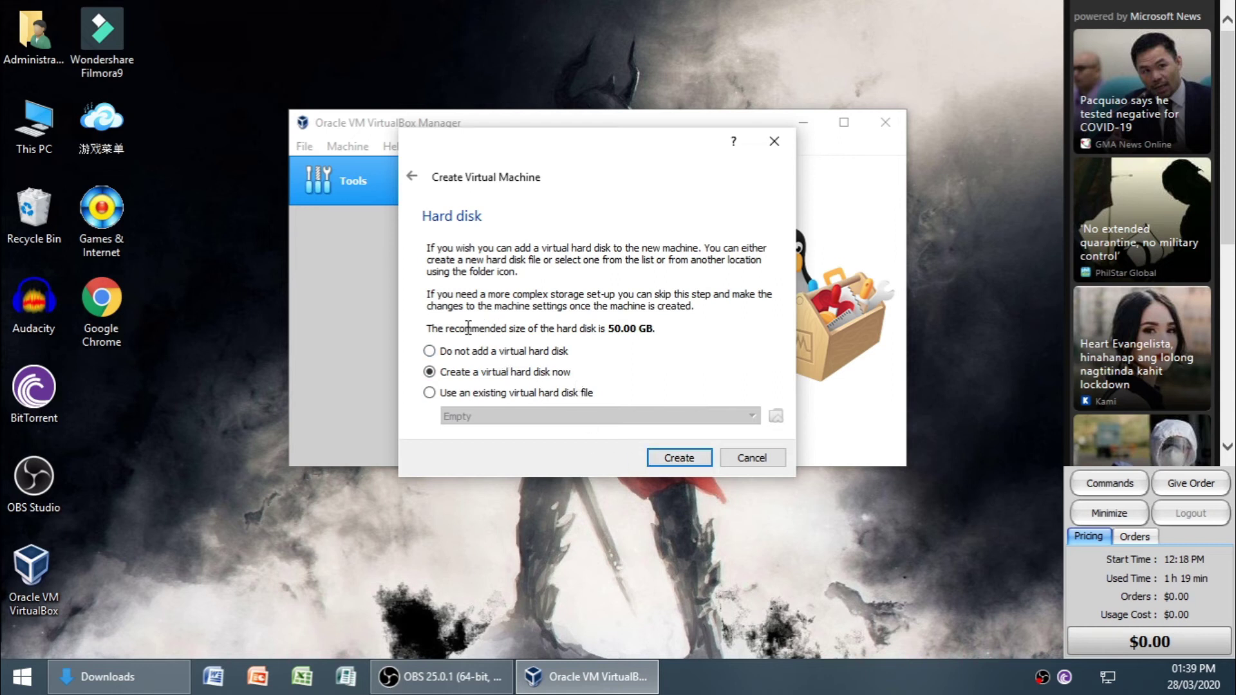
Step: Choose to create a virtual hard disk now, as a dynamically allocated VDI (VirtualBox Disk Image)
drag(437, 329, 616, 331)
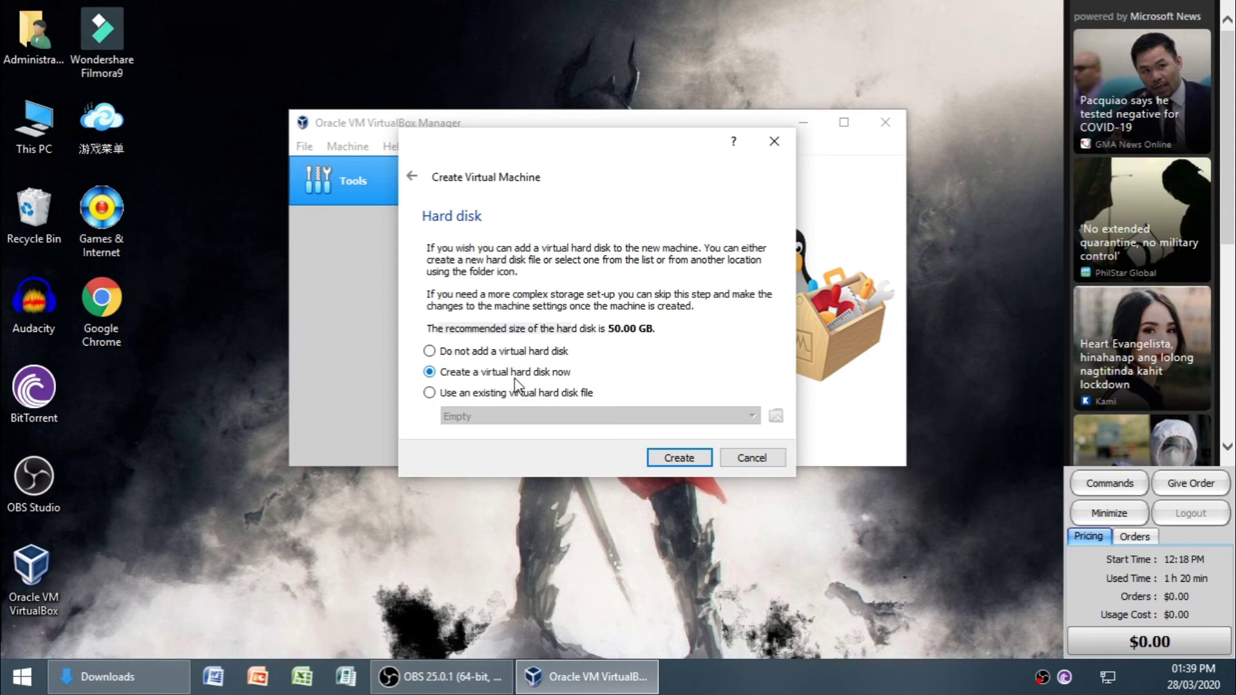
click(691, 460)
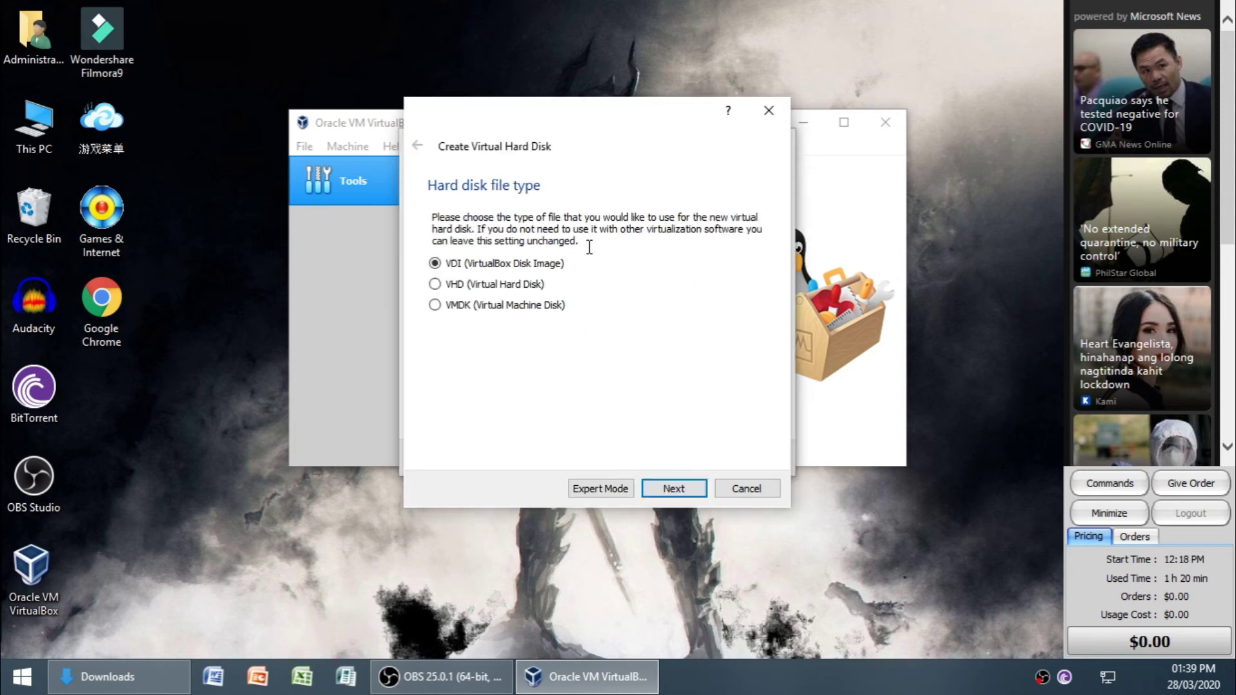
drag(589, 247, 446, 212)
click(434, 214)
click(673, 488)
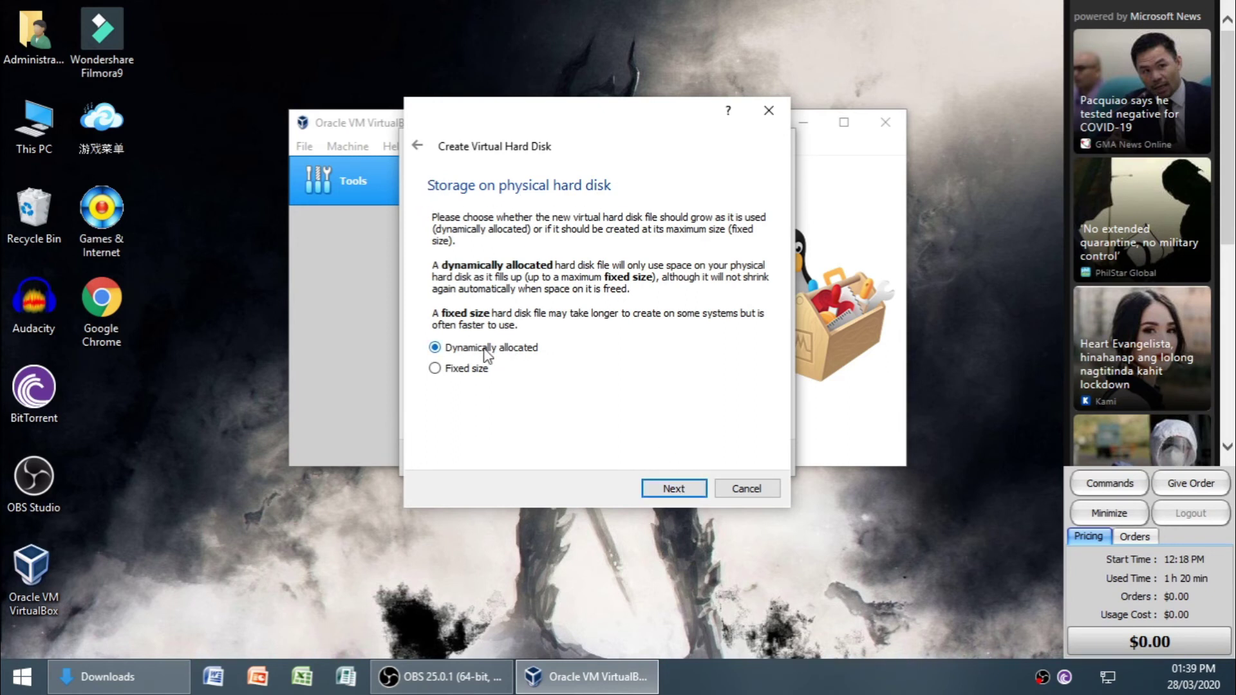
click(681, 489)
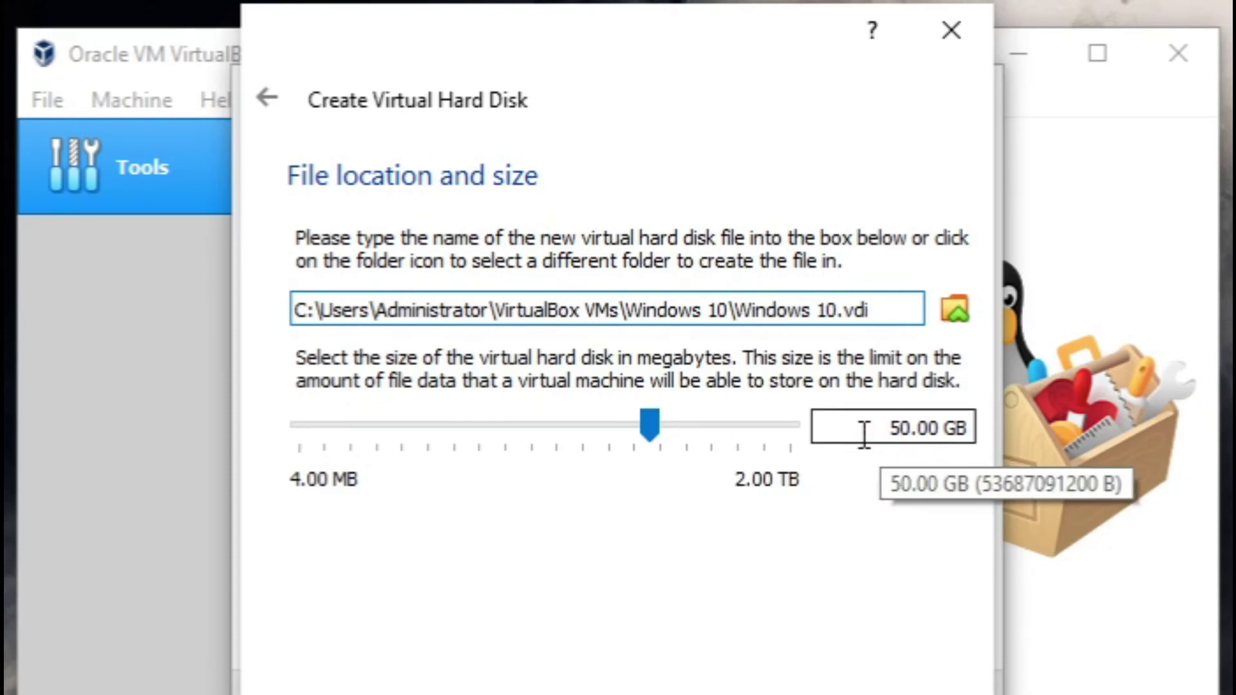
Step: Copy the virtual disk's folder path and try to open C:\Users\Administrator\VirtualBox VMs\Windows 10\ with it in File Explorer
drag(737, 310, 257, 272)
key(ctrl+c)
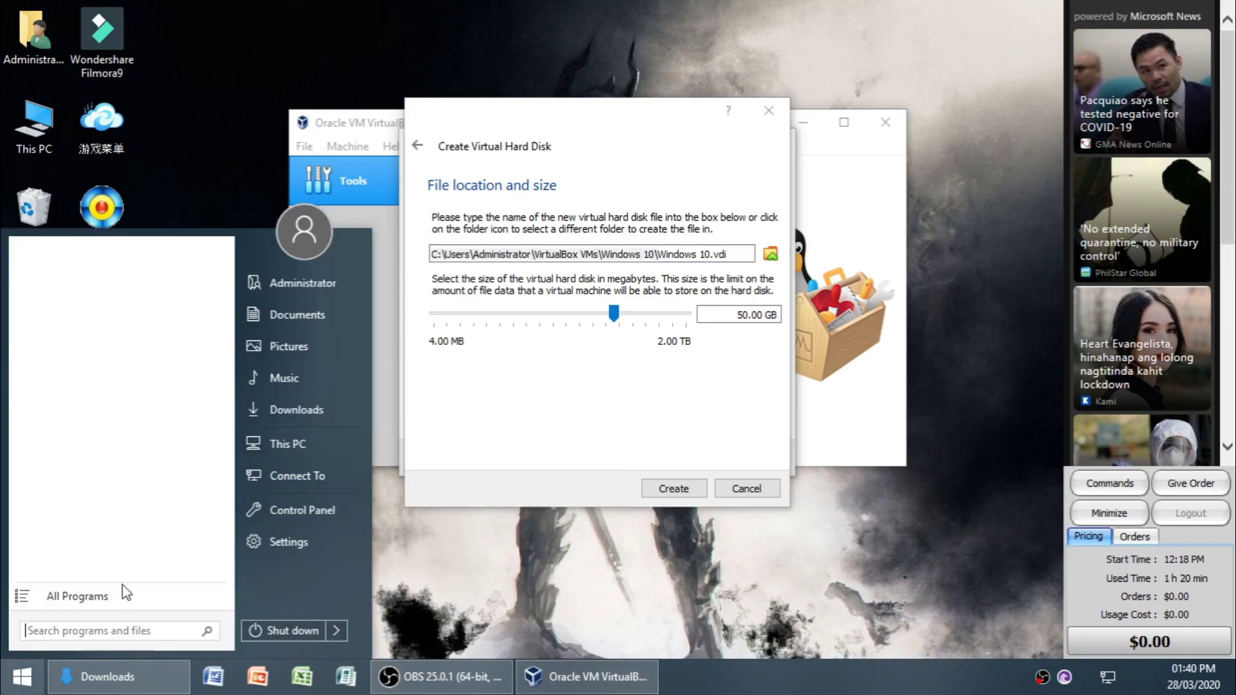
click(300, 412)
click(329, 58)
key(ctrl+v)
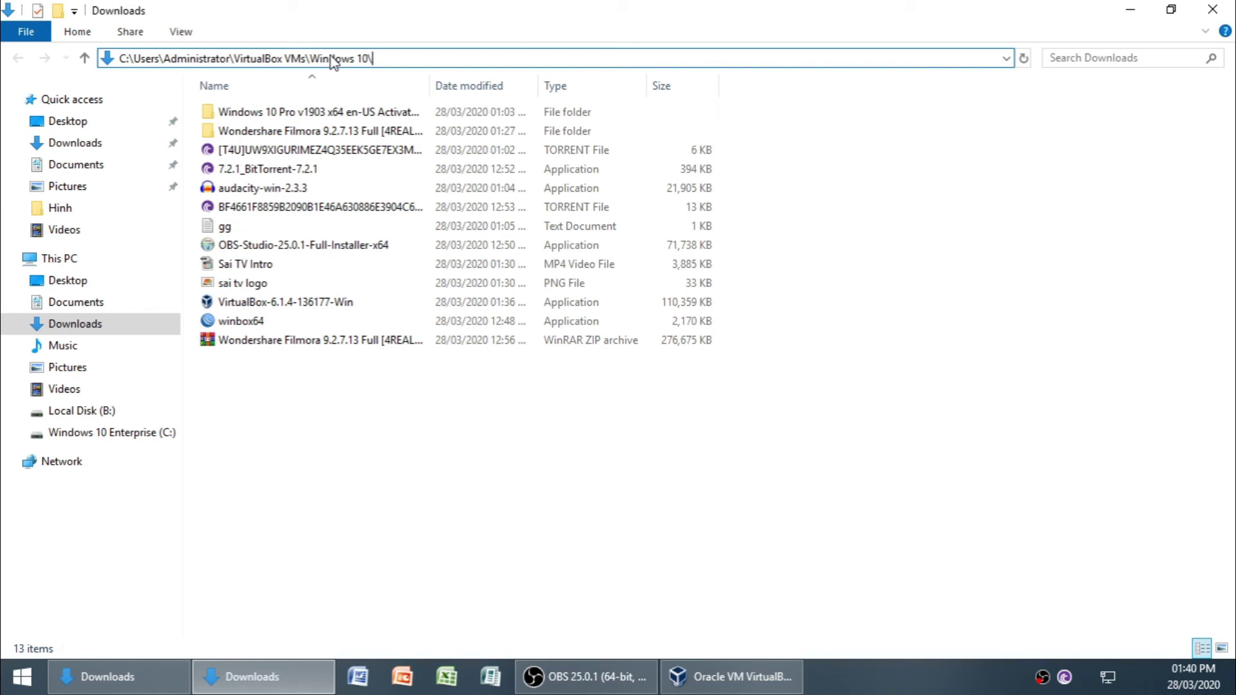
key(Return)
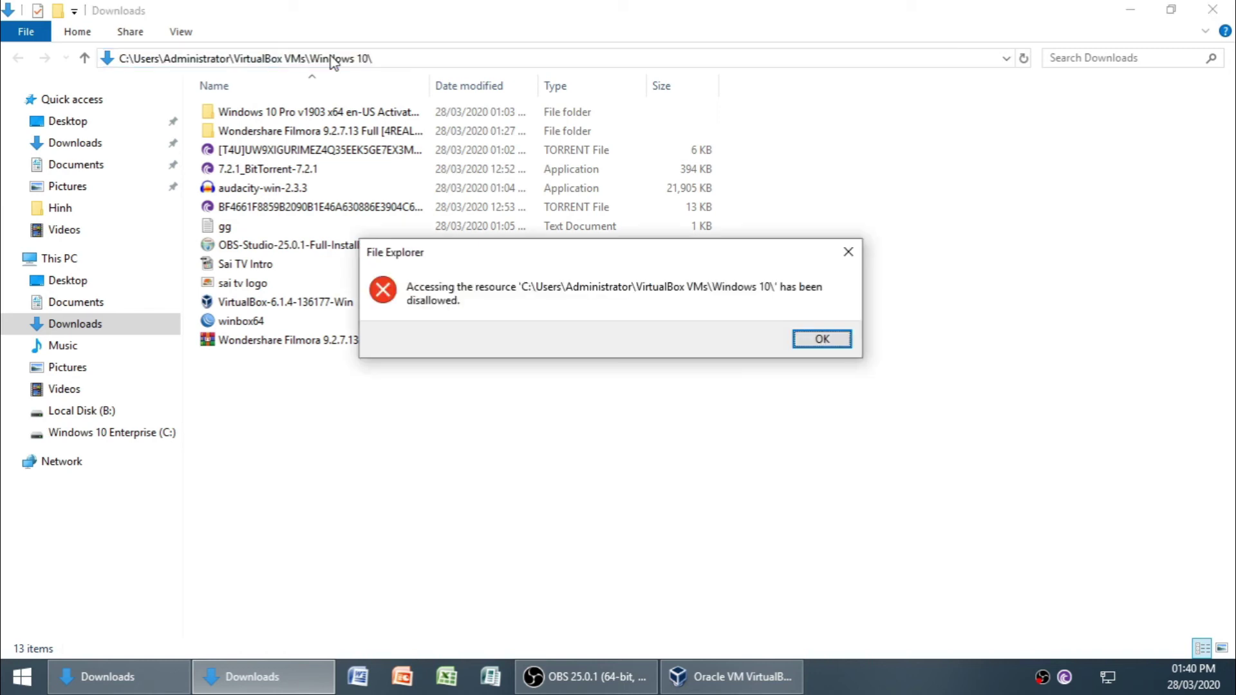
click(822, 339)
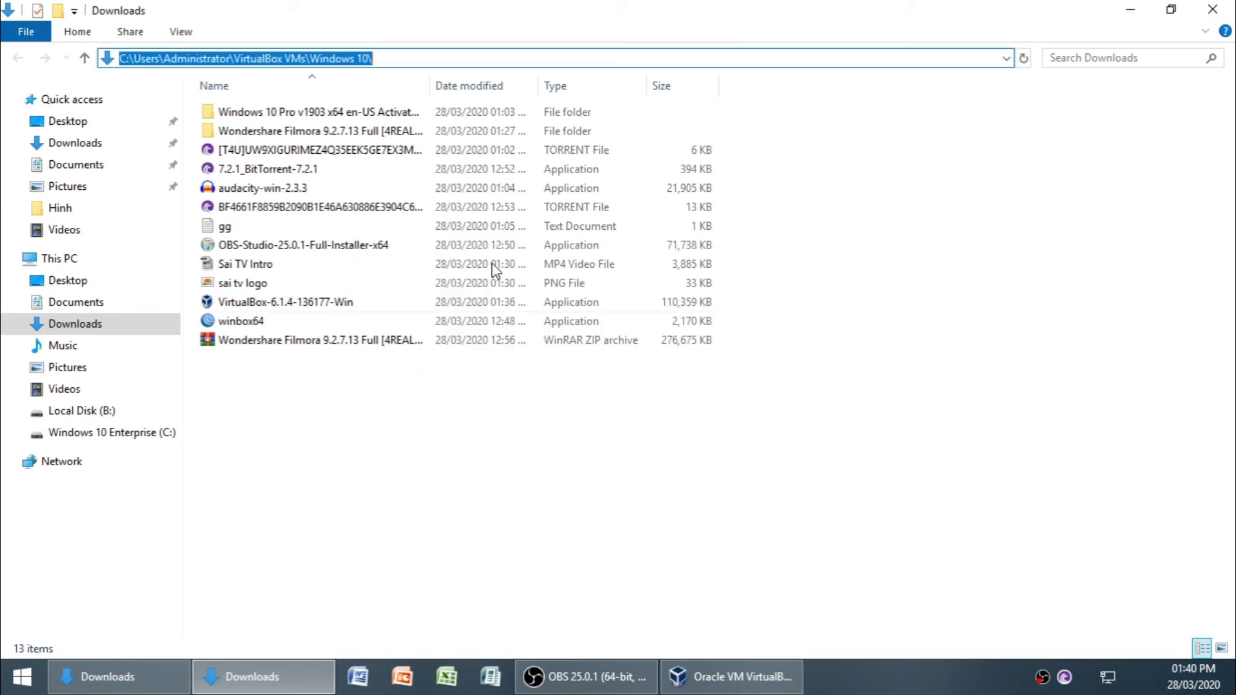
Step: Browse the C: drive to the folder Users\Administrator\VirtualBox VMs\Windows 10 to inspect the virtual disk's storage location
click(121, 434)
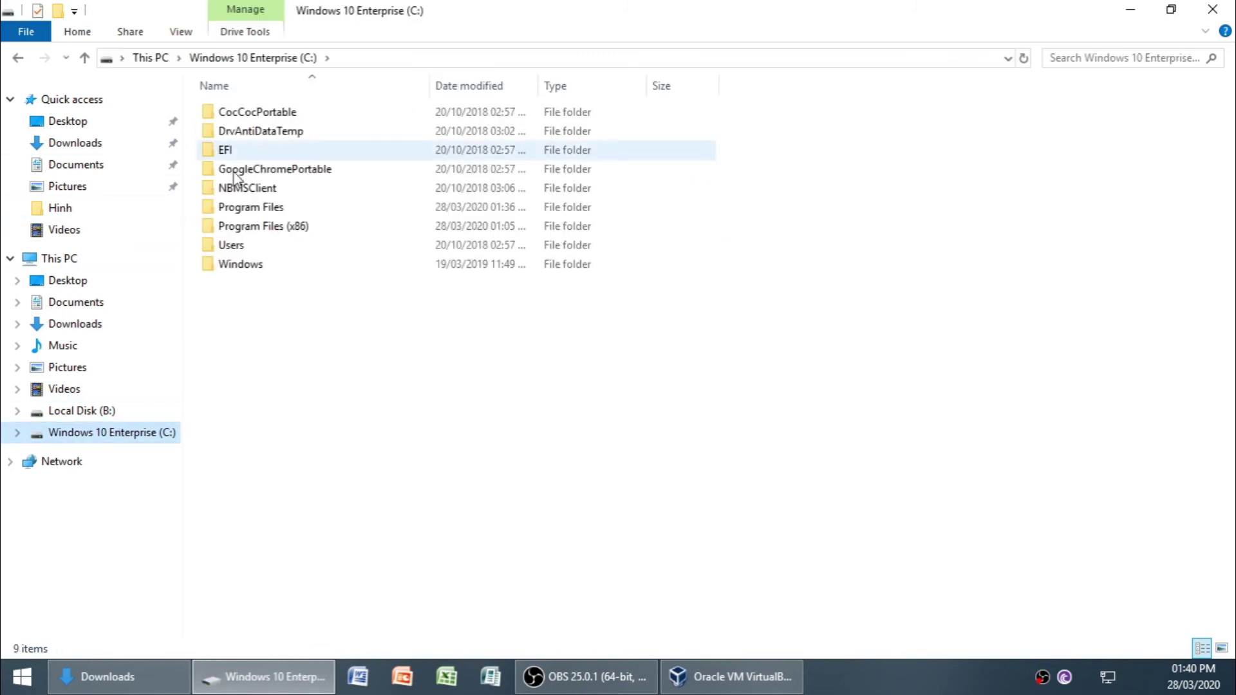
double_click(241, 246)
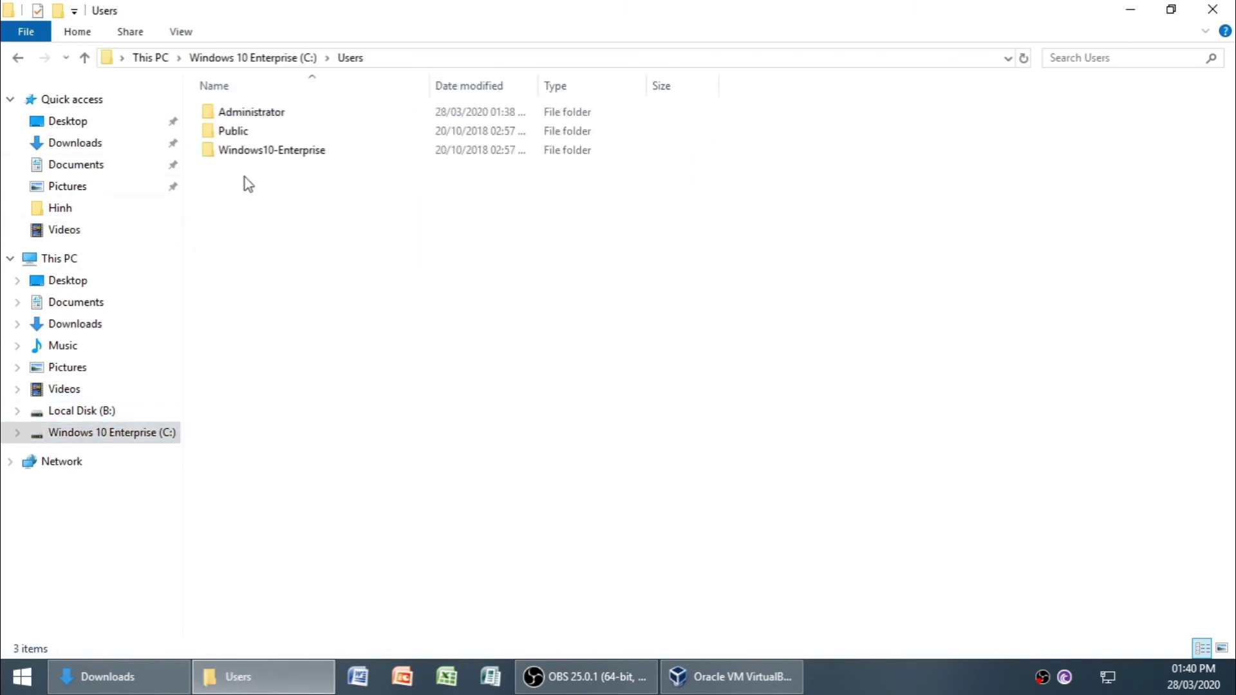
double_click(273, 117)
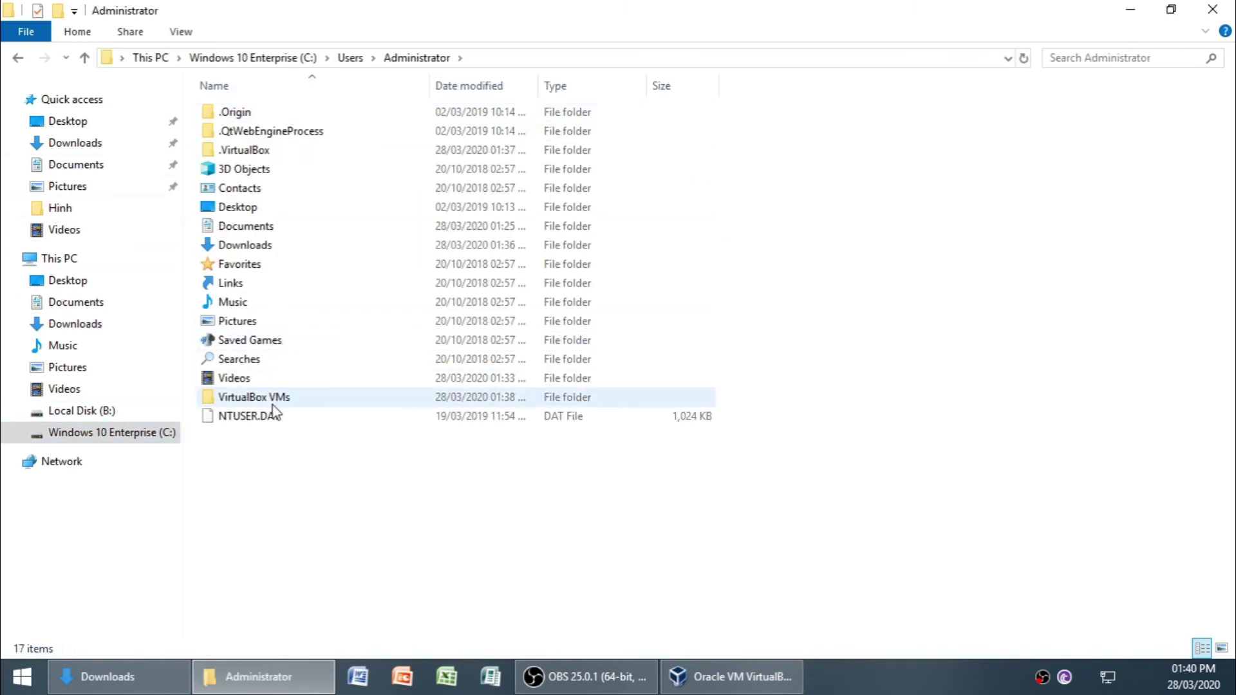
double_click(278, 404)
double_click(283, 116)
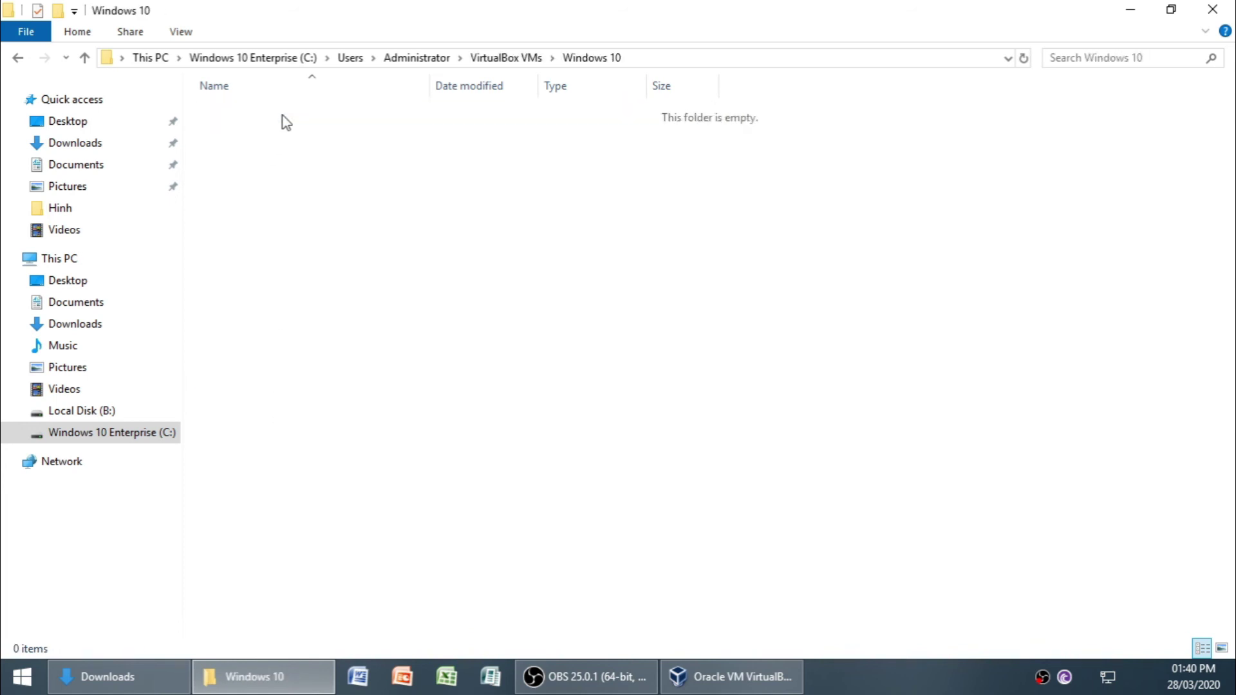
right_click(280, 160)
click(288, 233)
right_click(570, 371)
mouse_move(602, 413)
click(619, 446)
Step: Switch back to VirtualBox, create the 50.00 GB virtual hard disk in the default Windows 10 folder, and minimize File Explorer
mouse_move(586, 676)
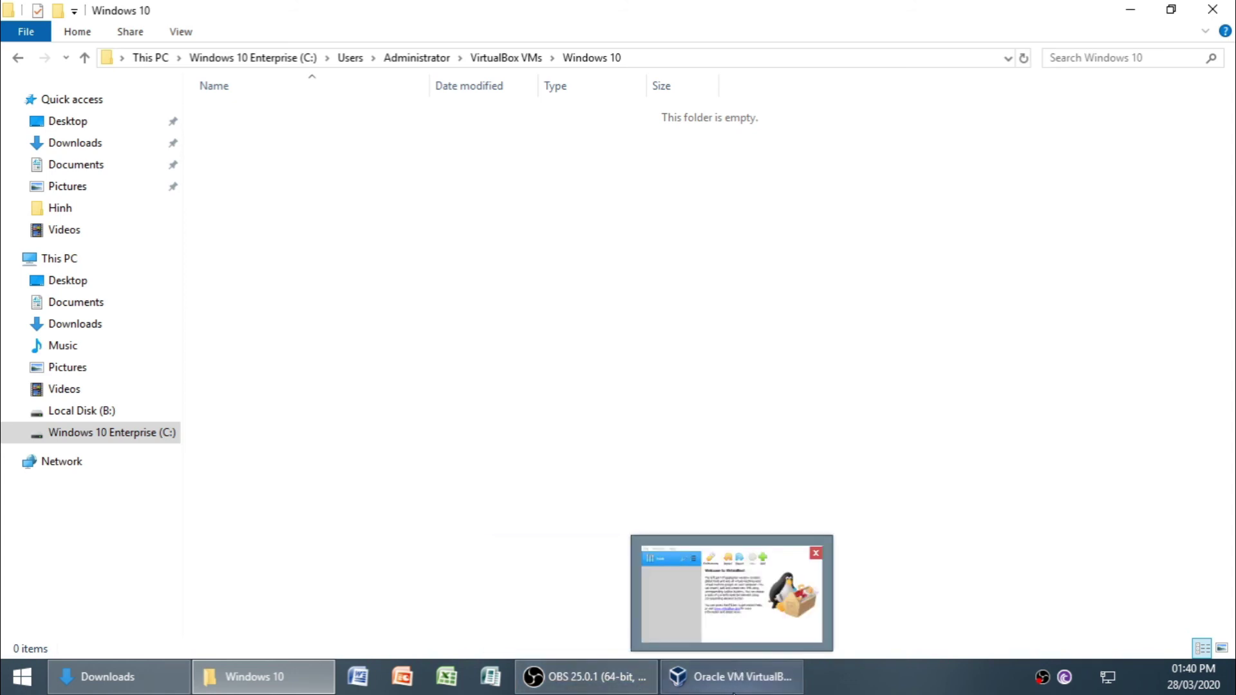
click(734, 679)
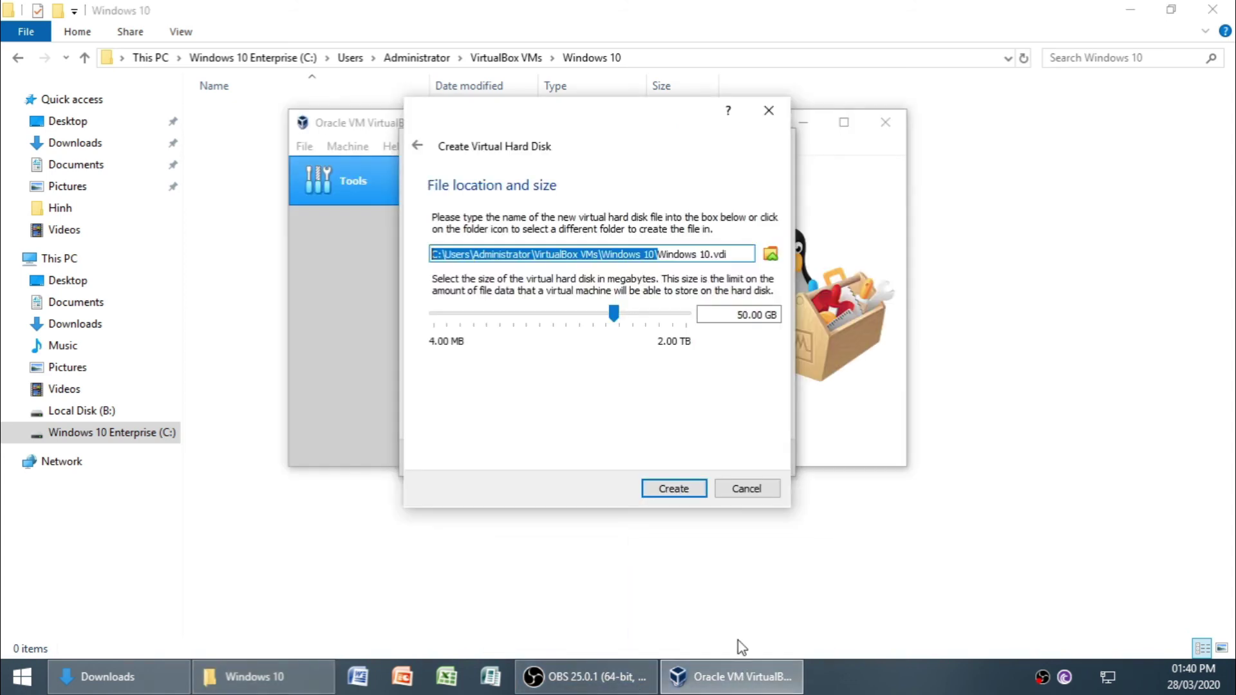
click(673, 488)
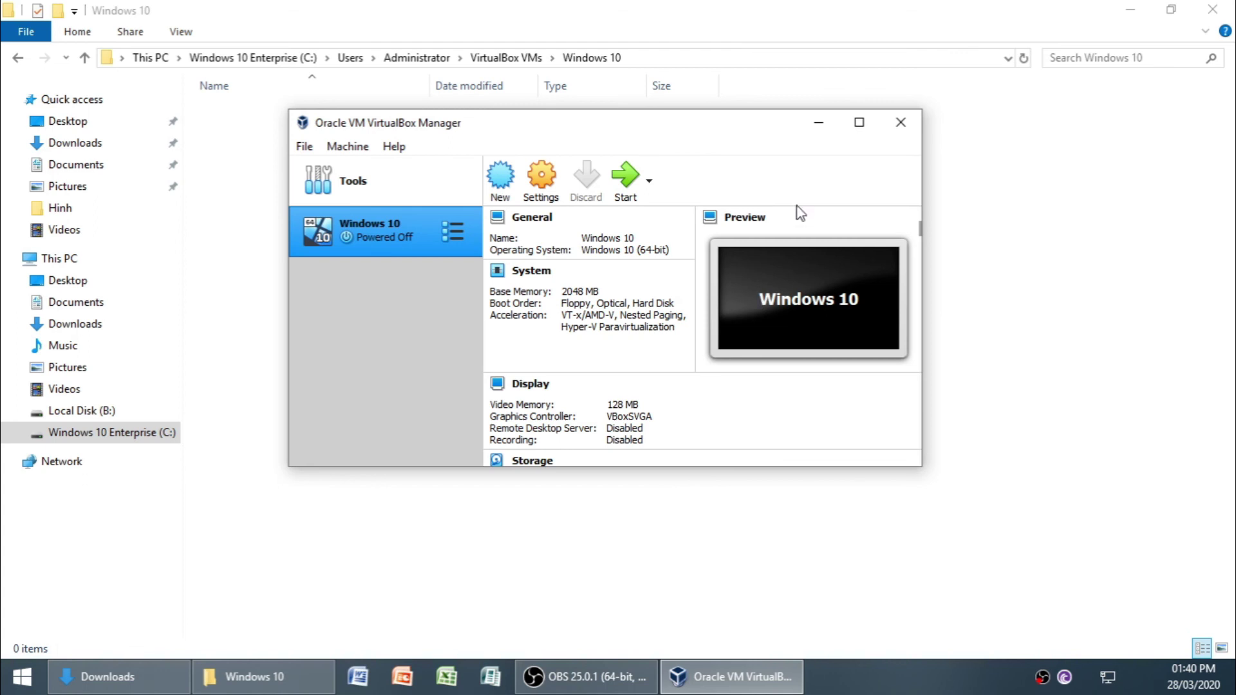
click(1130, 9)
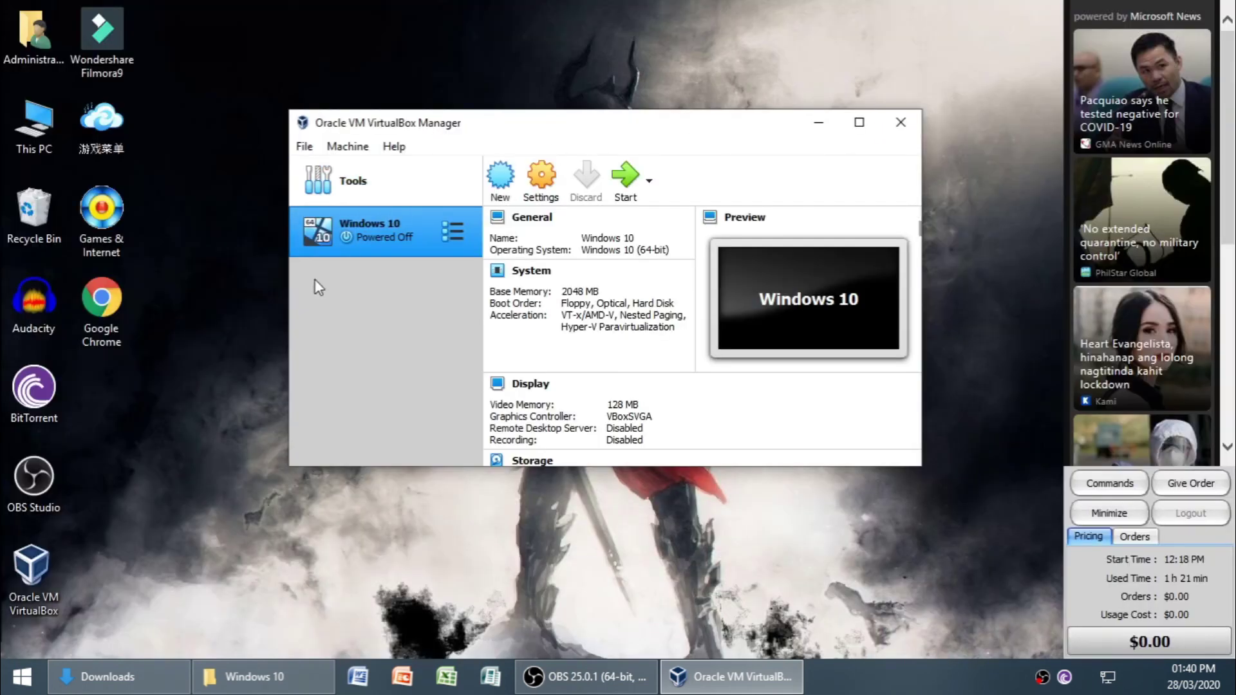
right_click(564, 42)
click(594, 99)
right_click(469, 17)
click(505, 73)
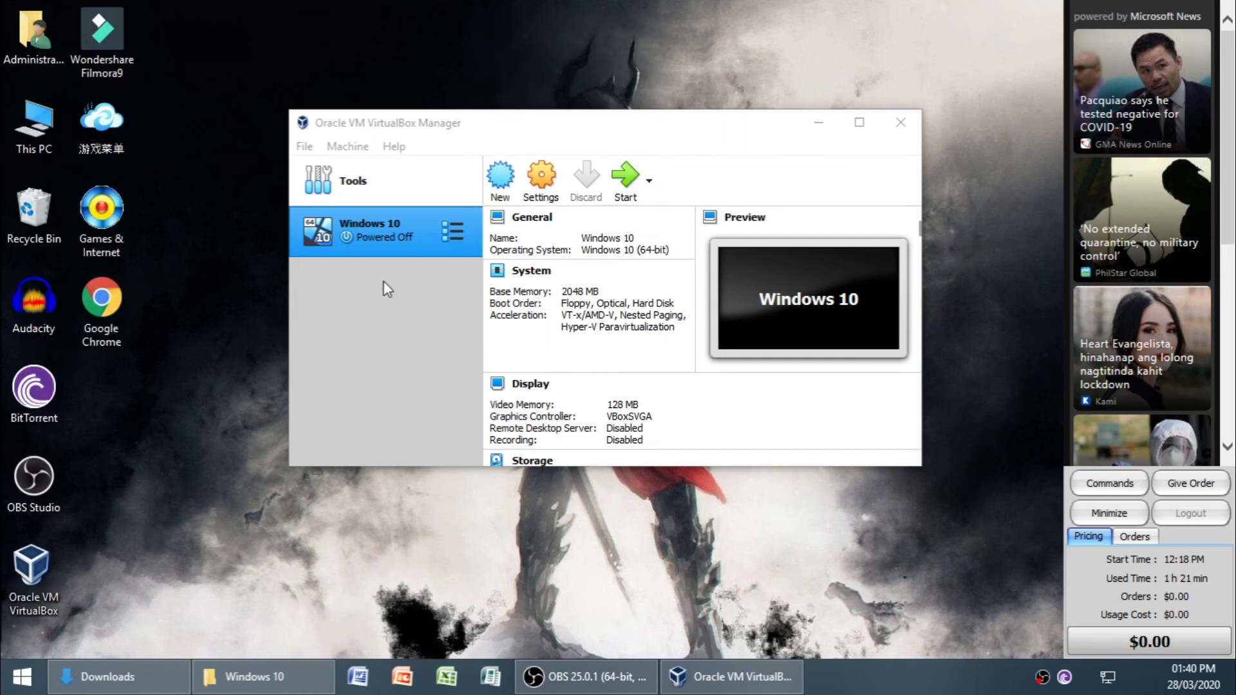
right_click(539, 31)
click(557, 85)
right_click(505, 18)
click(525, 71)
right_click(503, 31)
click(540, 86)
right_click(502, 1)
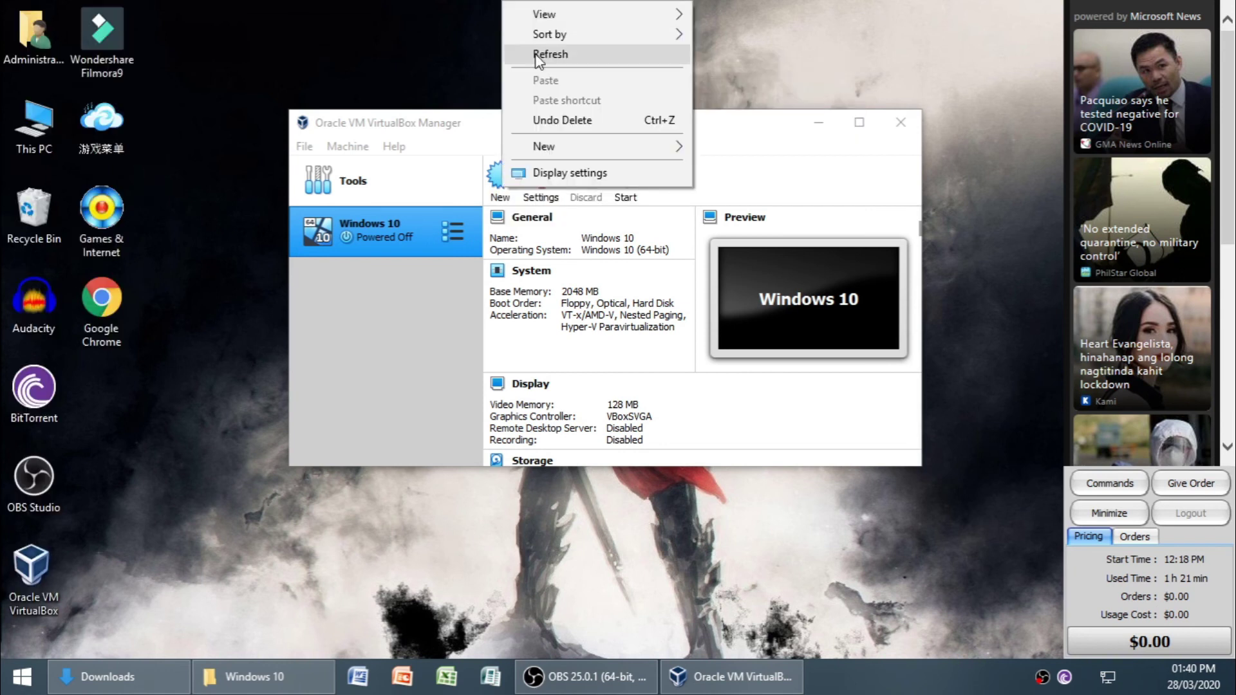
right_click(529, 26)
click(547, 80)
right_click(535, 7)
click(564, 62)
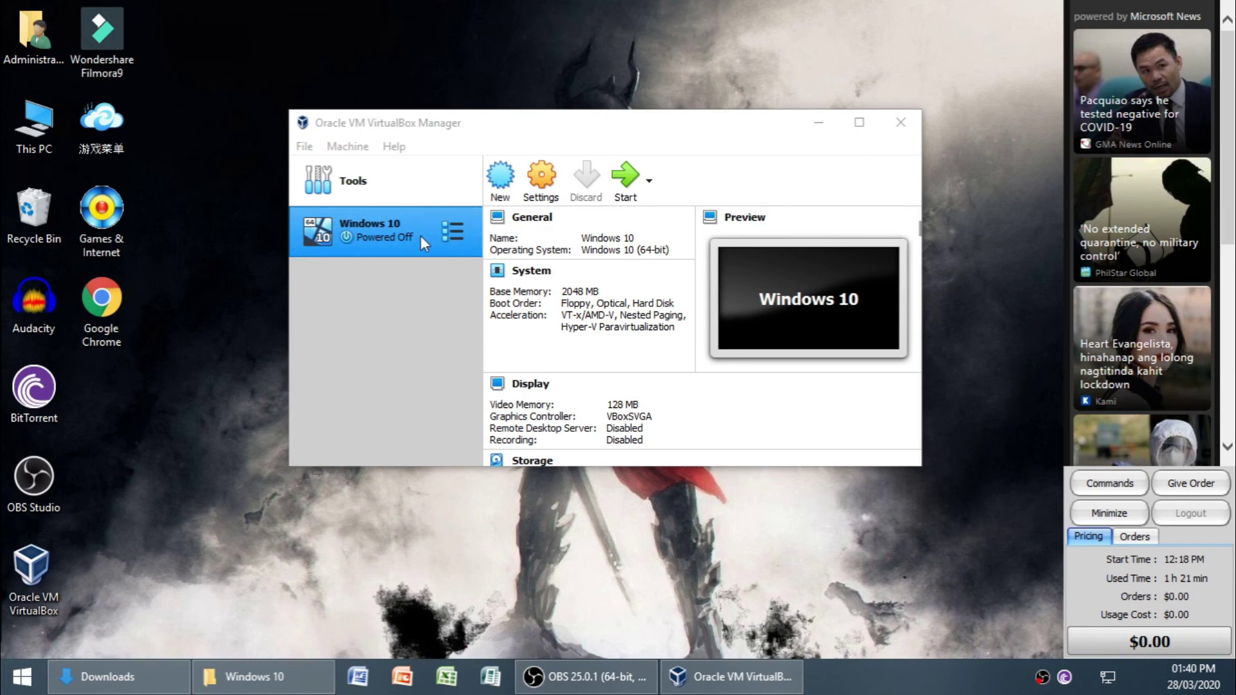
Step: Start the Windows 10 virtual machine from the VirtualBox Manager
click(342, 234)
double_click(345, 231)
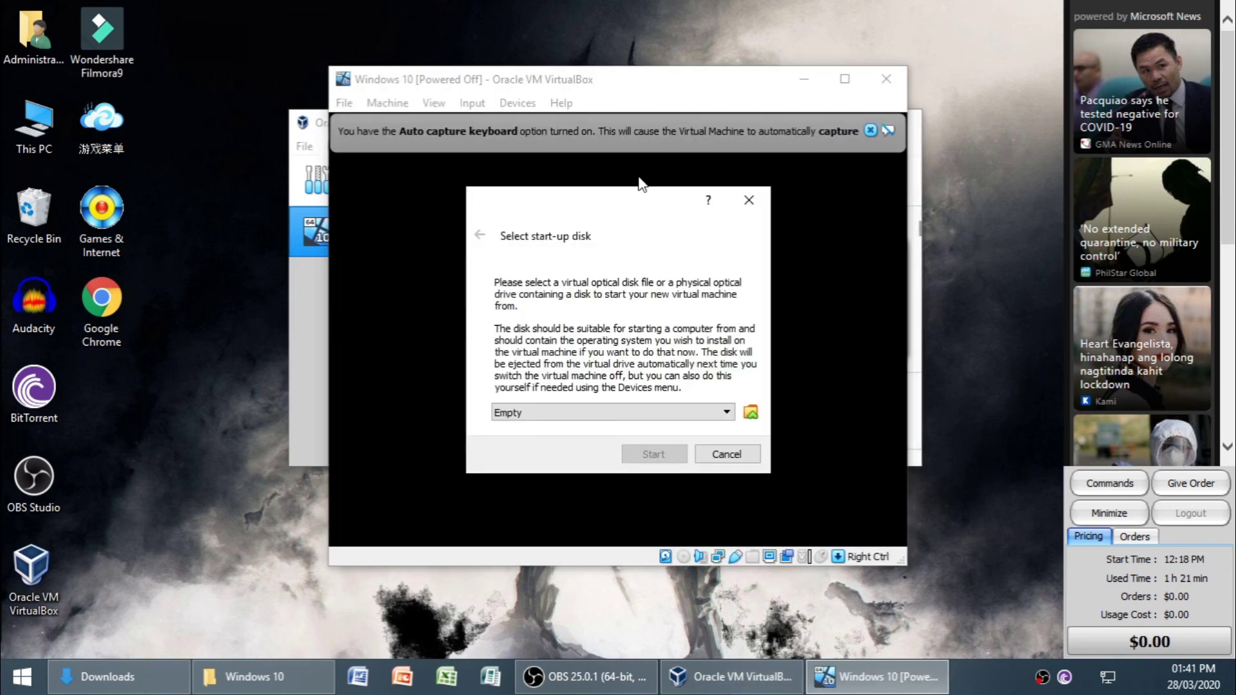
Step: Check the available start-up disks and cancel the start-up disk selection without choosing one
click(569, 412)
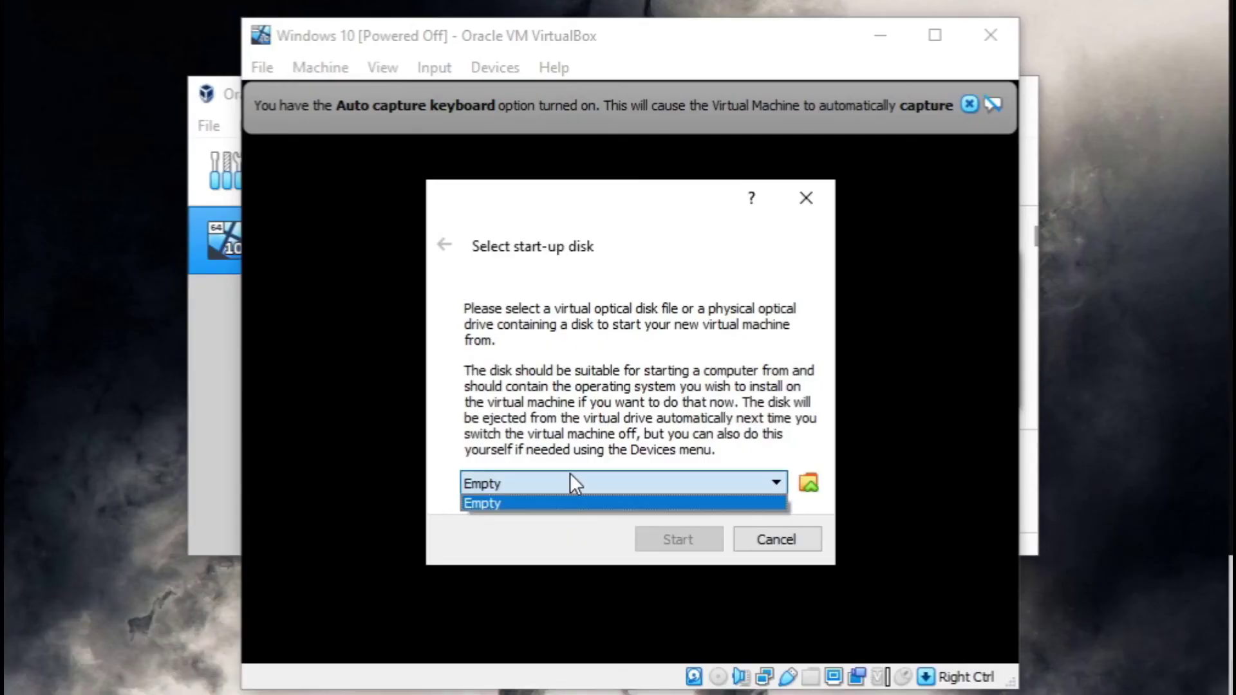
click(574, 414)
click(567, 417)
click(551, 504)
click(561, 484)
click(559, 495)
click(560, 489)
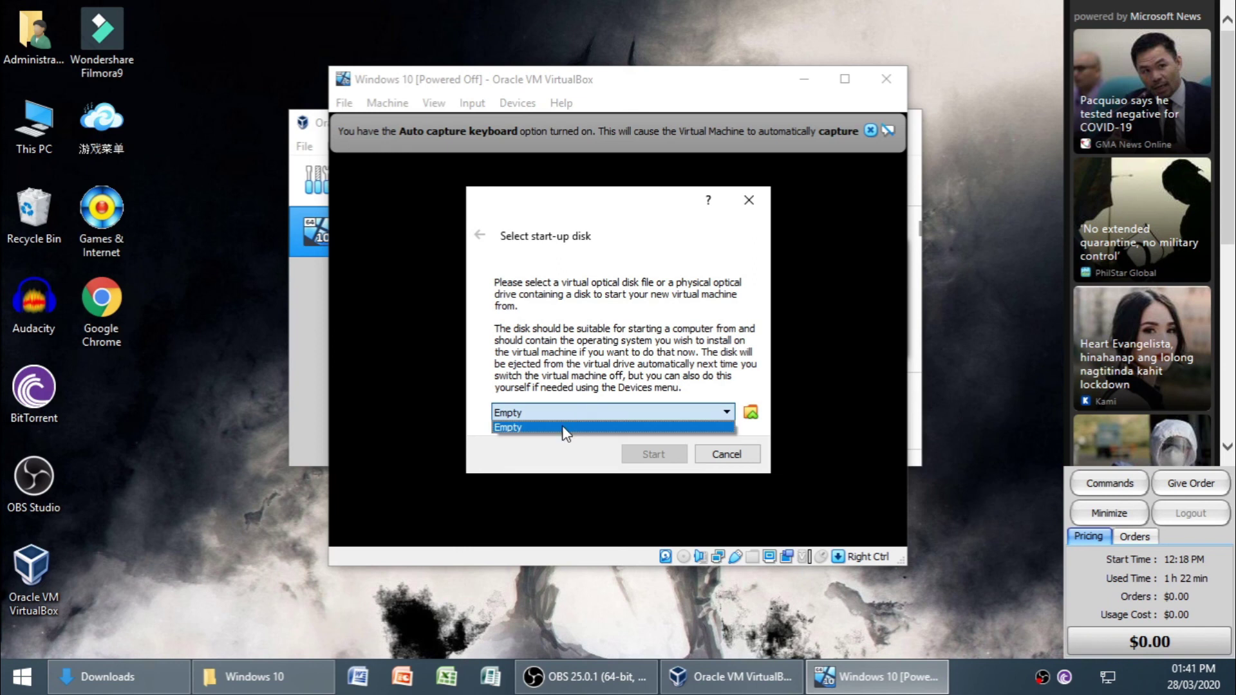
click(568, 417)
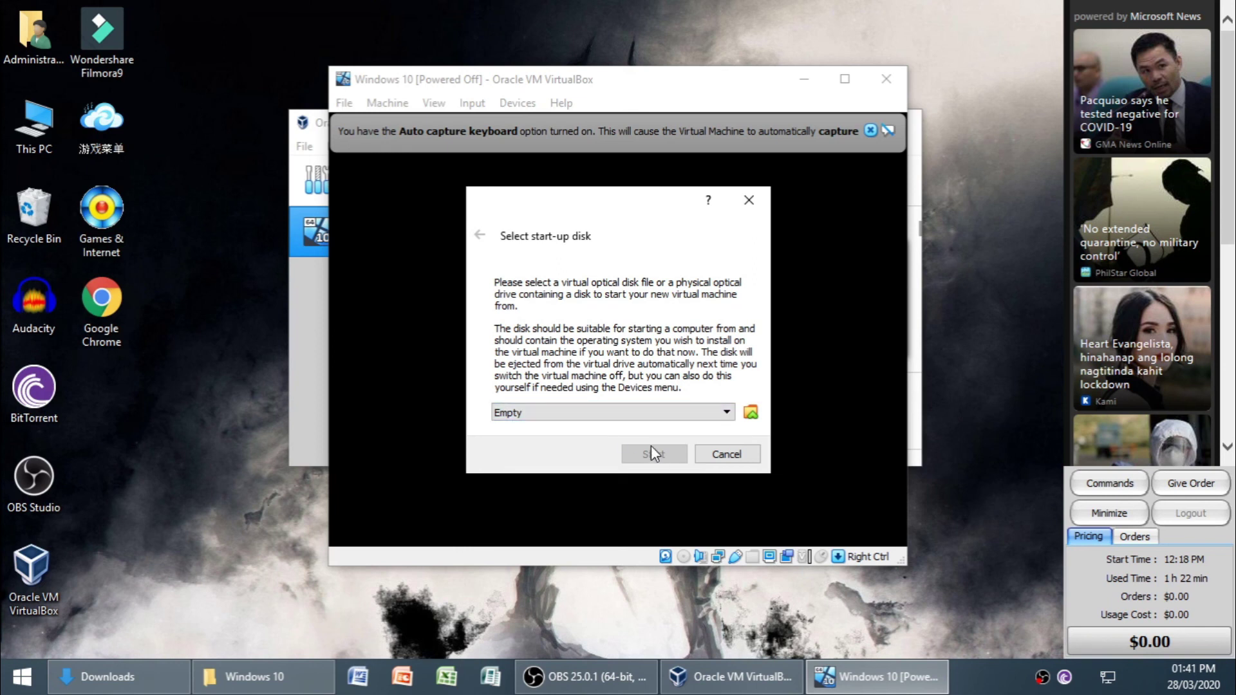
click(726, 454)
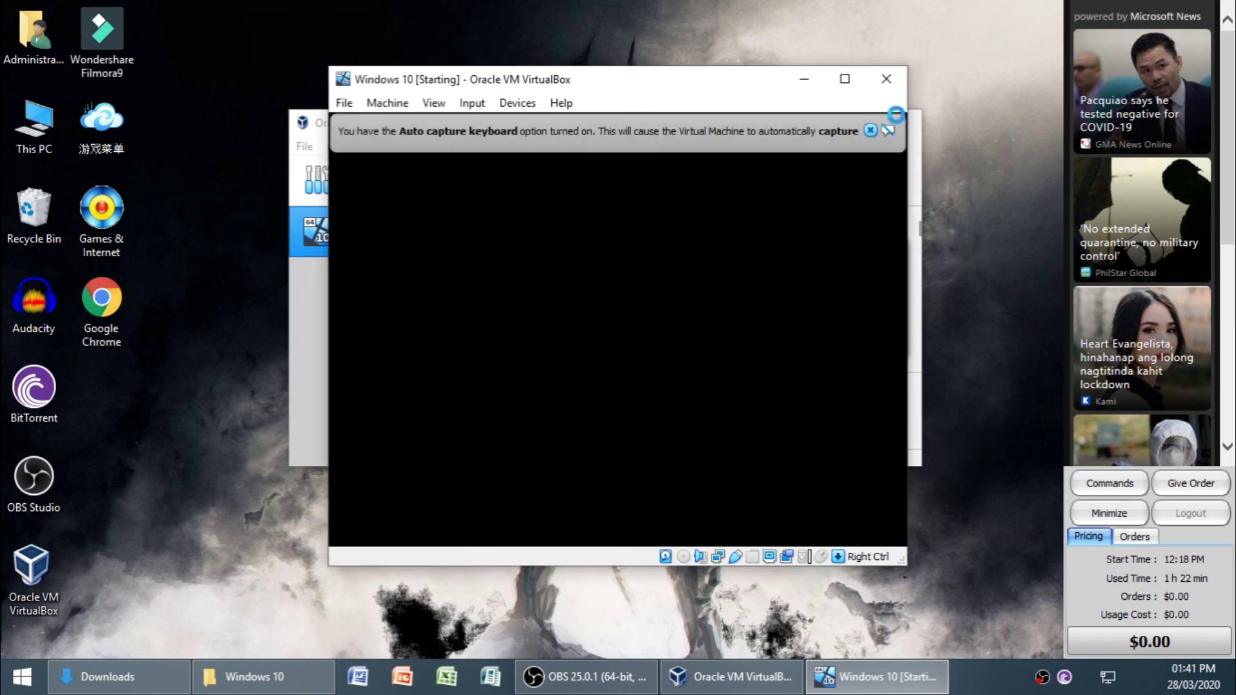
Step: Dismiss the mouse capture information dialog without capturing and reposition the running virtual machine's window
click(844, 78)
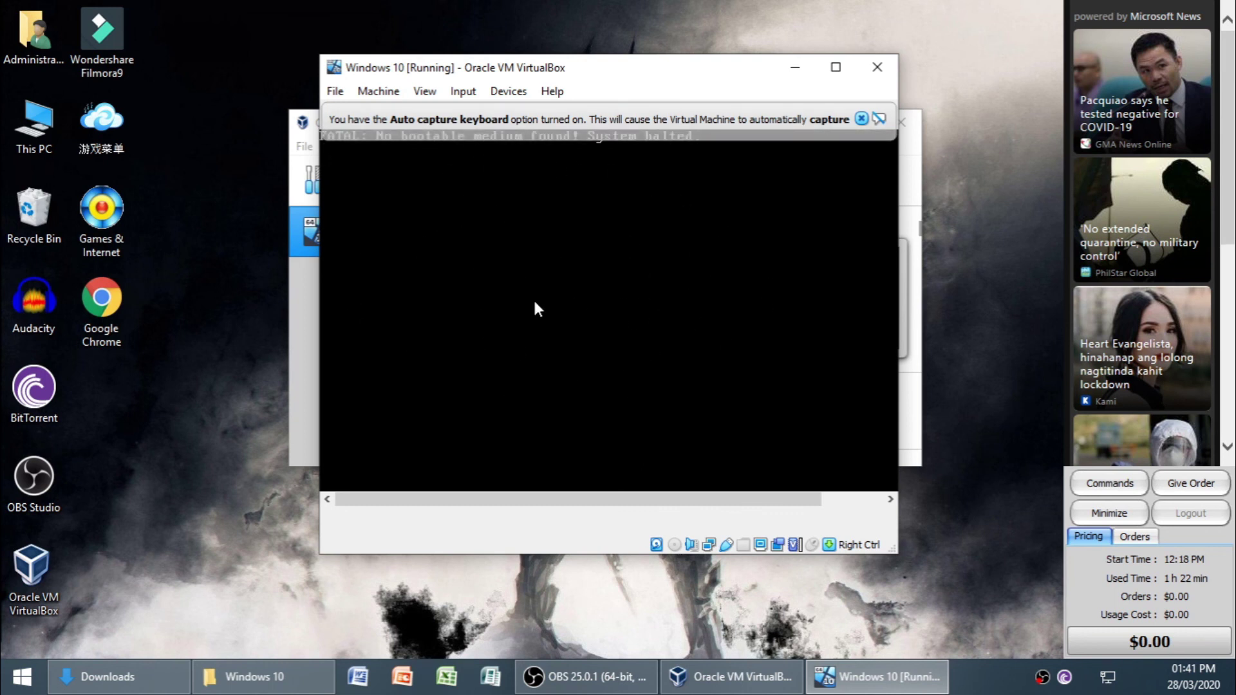
click(743, 209)
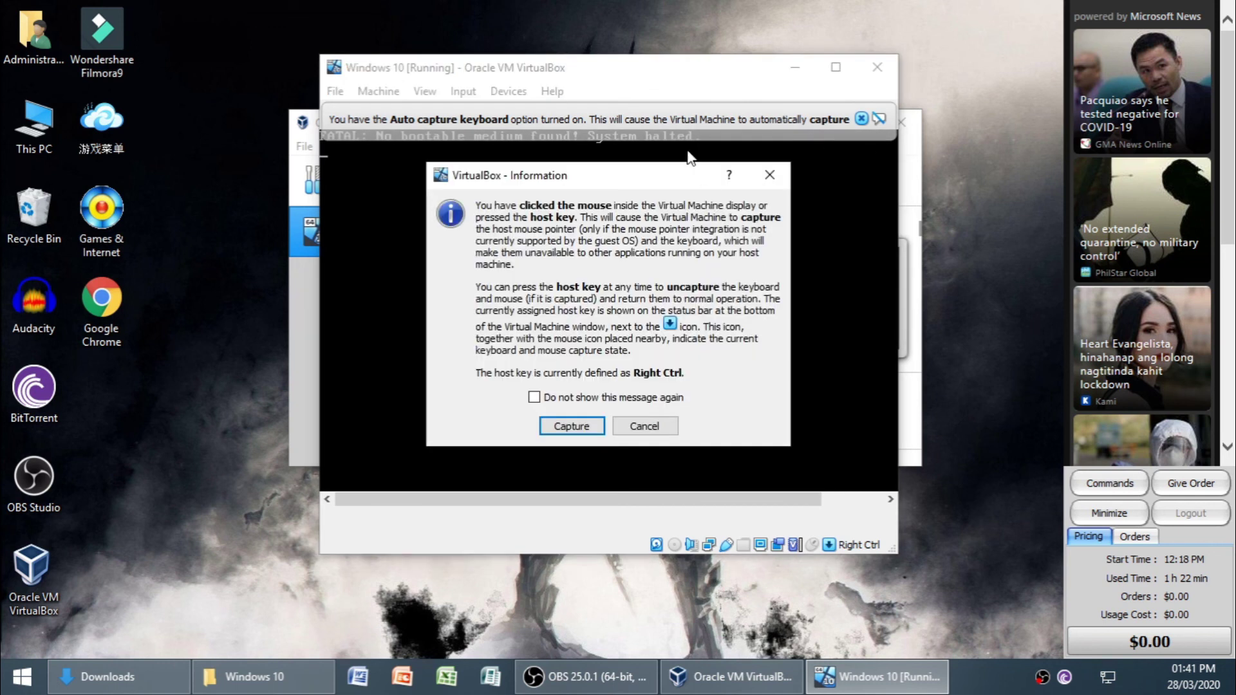
click(767, 177)
drag(717, 76, 691, 56)
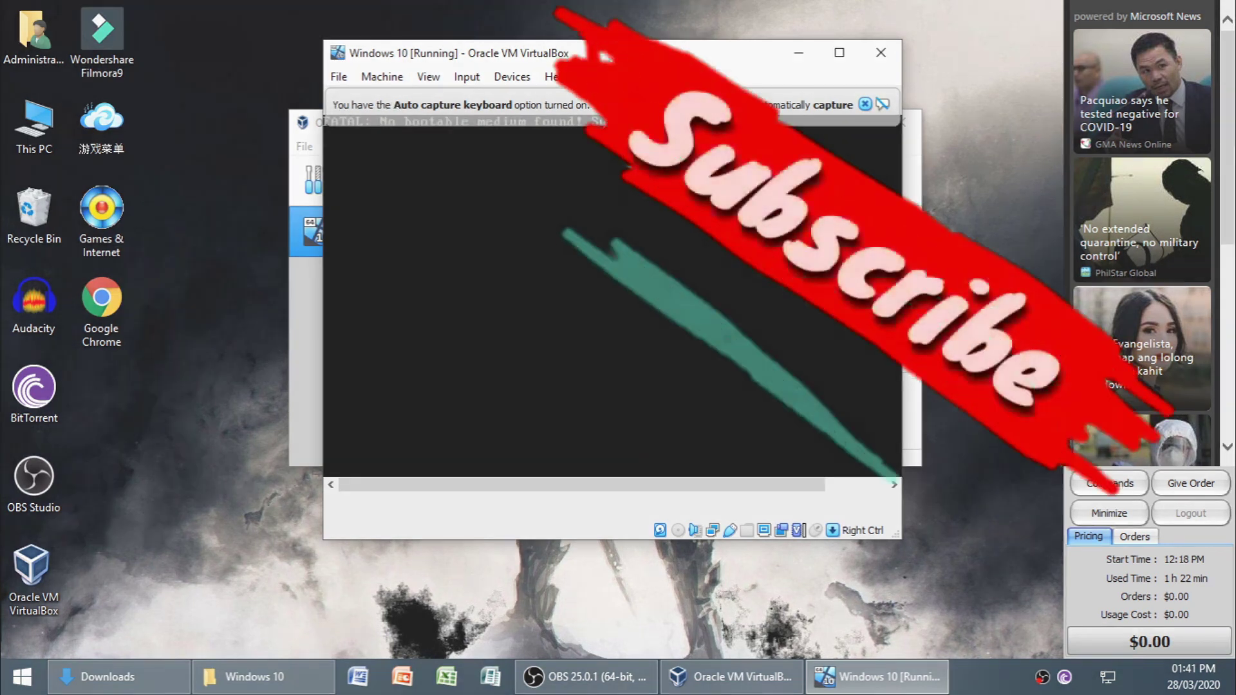
drag(740, 53, 733, 72)
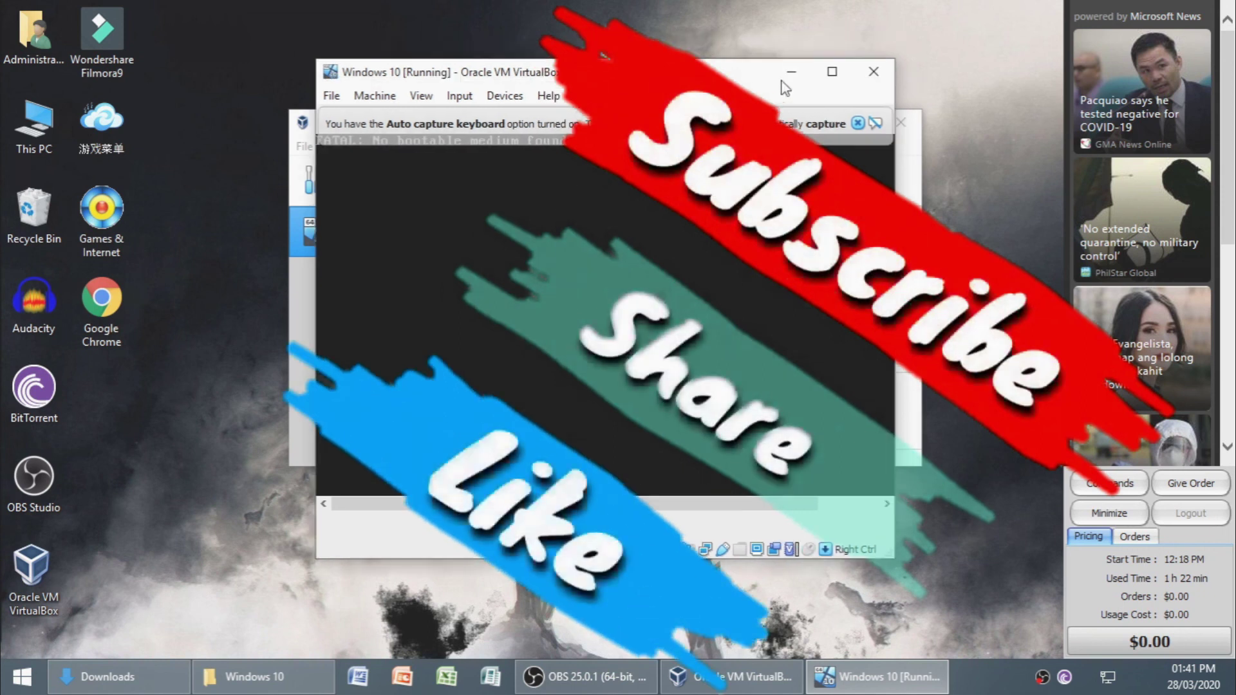
Step: Close the Windows 10 virtual machine by powering it off
click(874, 73)
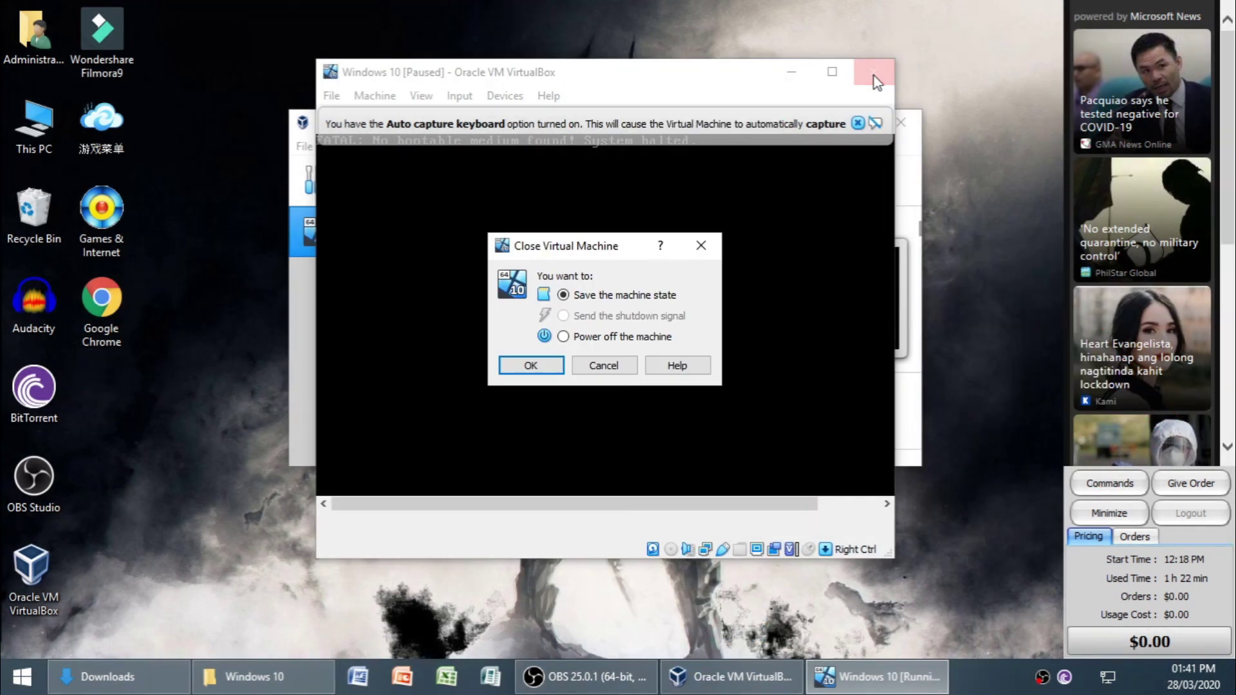
click(582, 336)
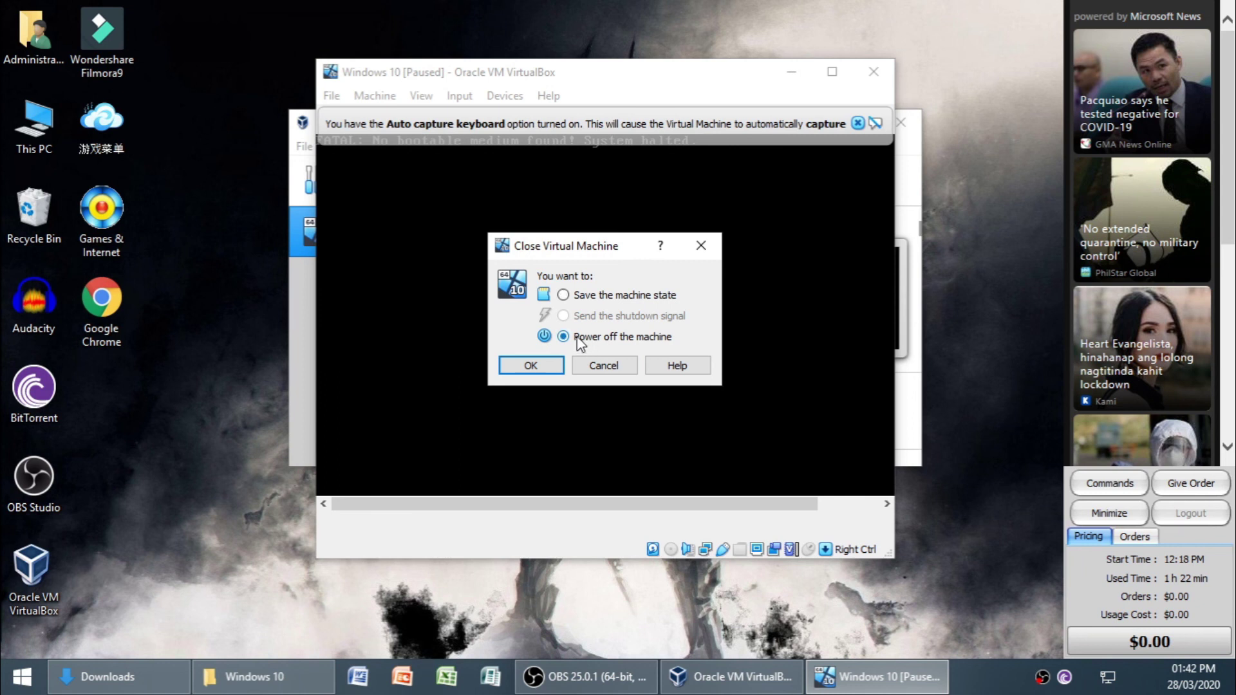
click(538, 366)
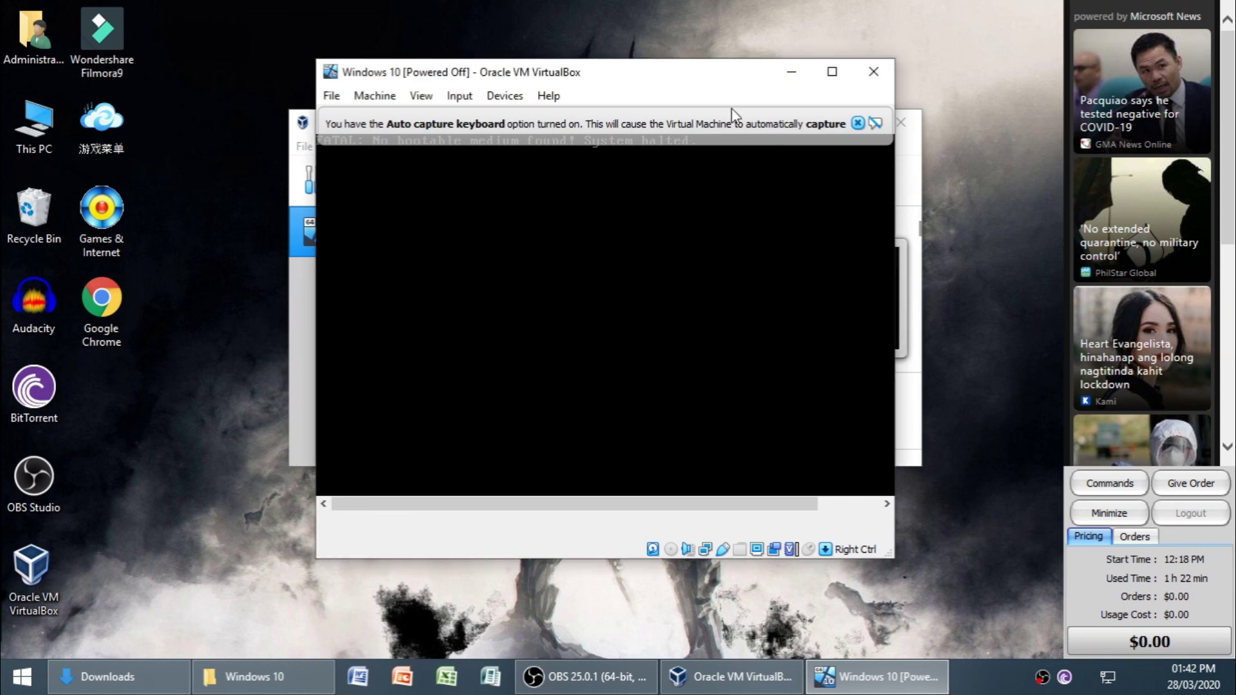
click(587, 676)
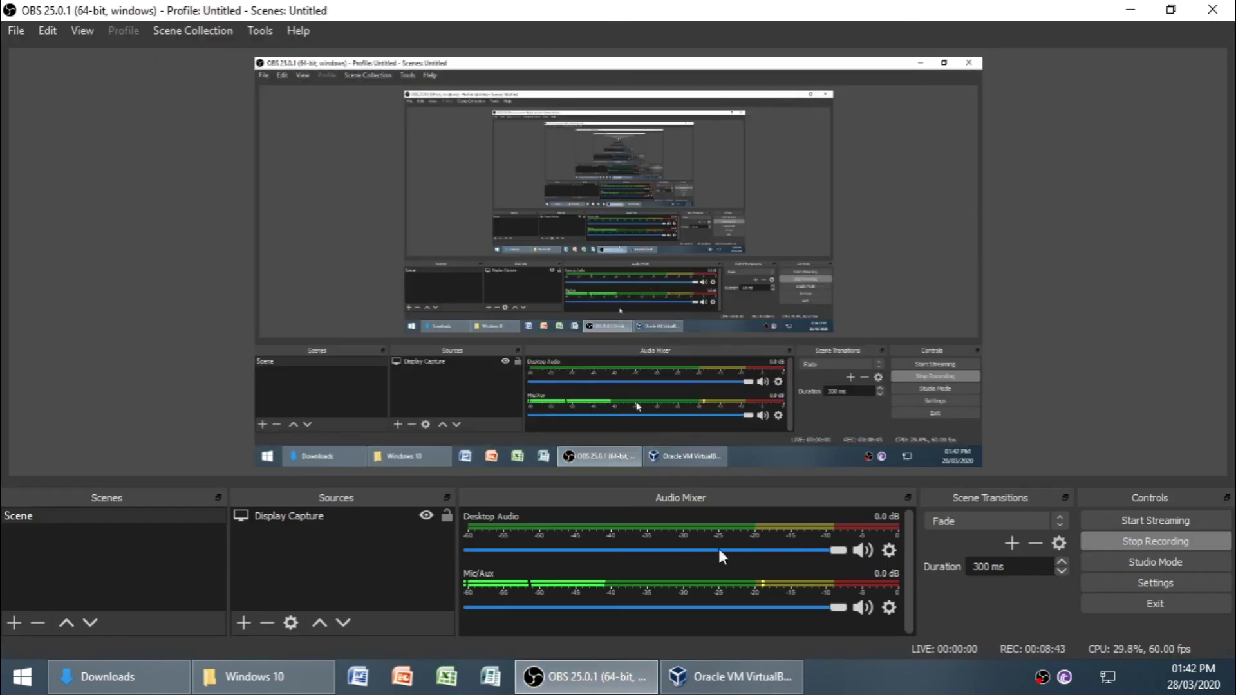
click(1102, 542)
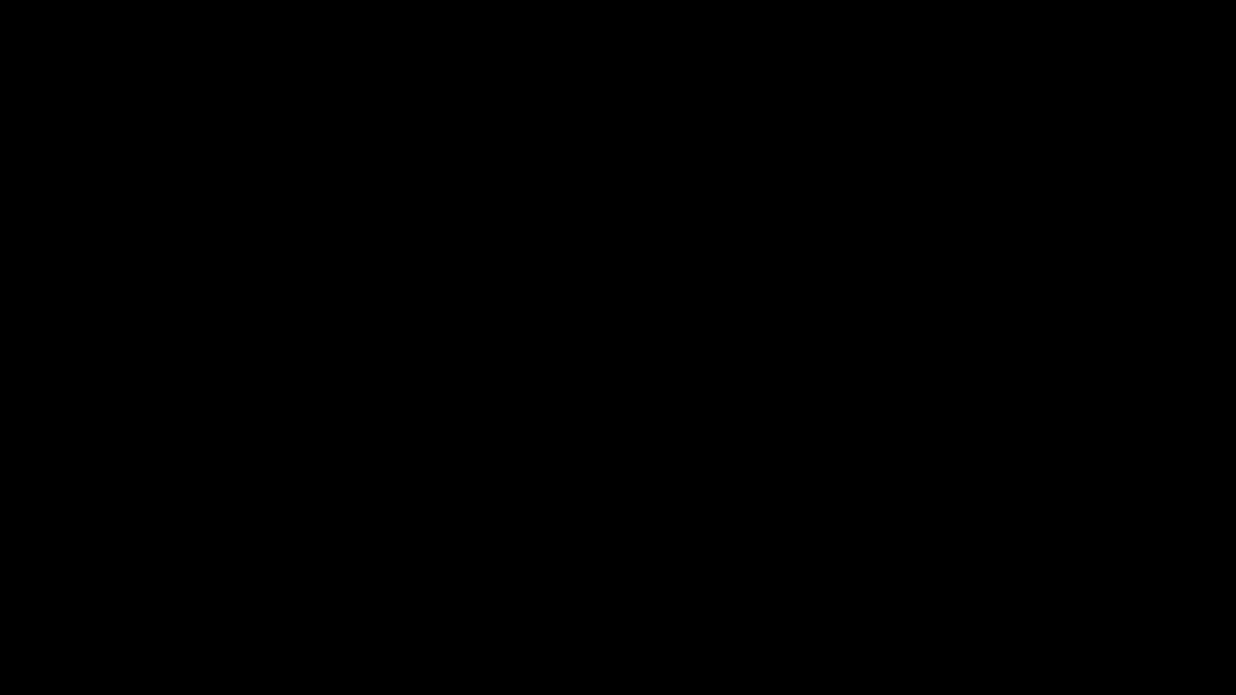